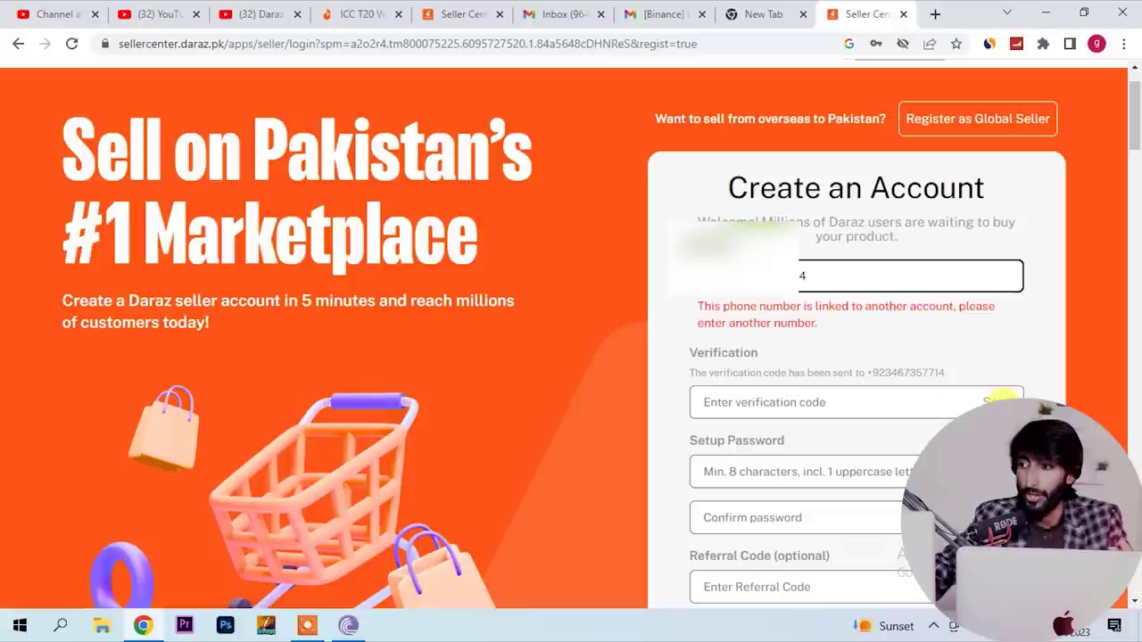
- Send the phone verification code, finish creating the account and reach the store name field
left_click(1001, 401)
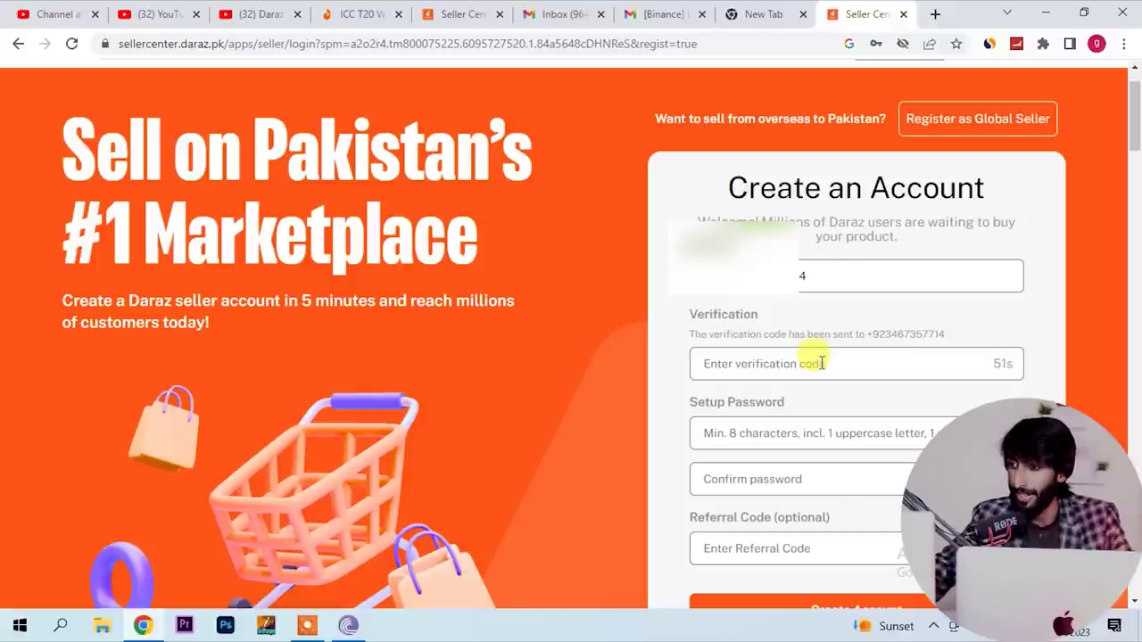
scroll(812, 362, "down", 3)
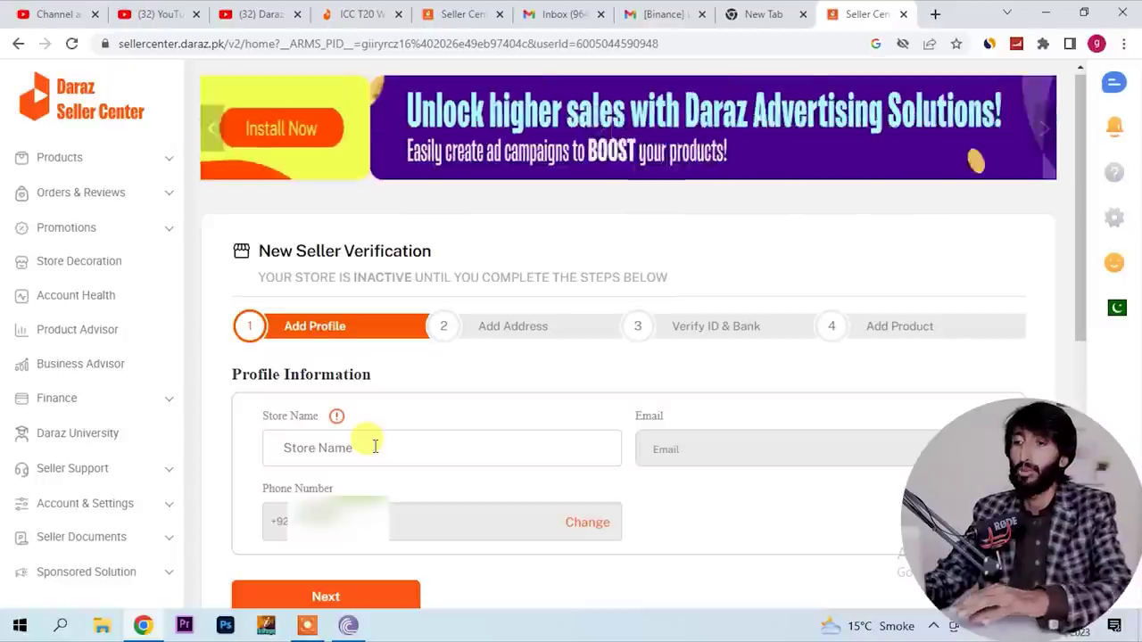
left_click(375, 447)
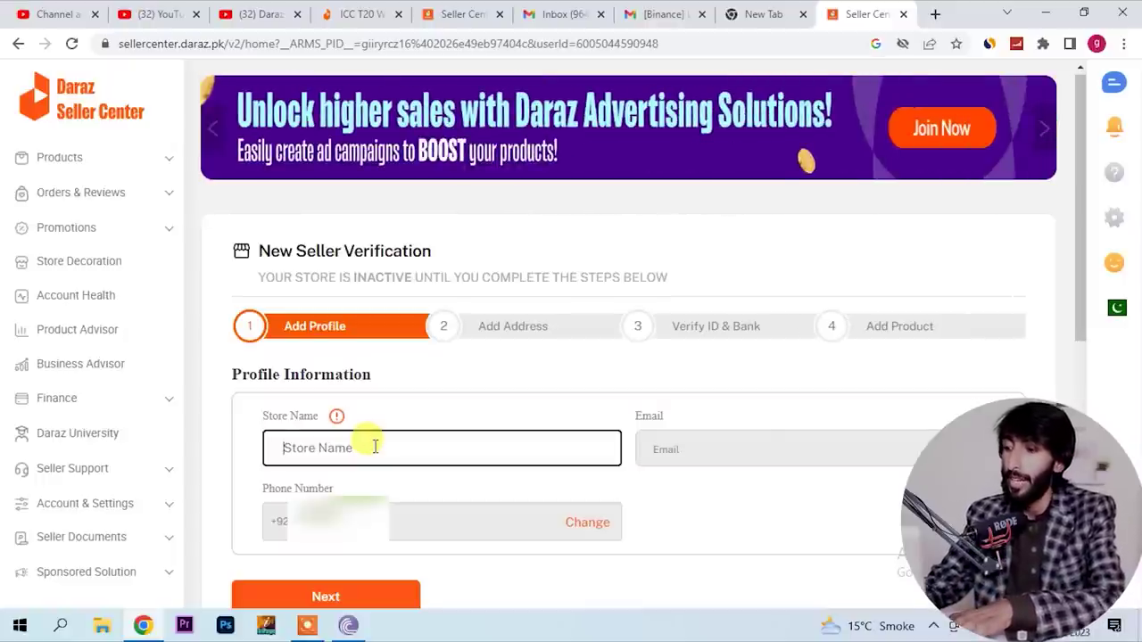
- Enter 'Youtuber store' as the store name, correcting a typo
type("Y")
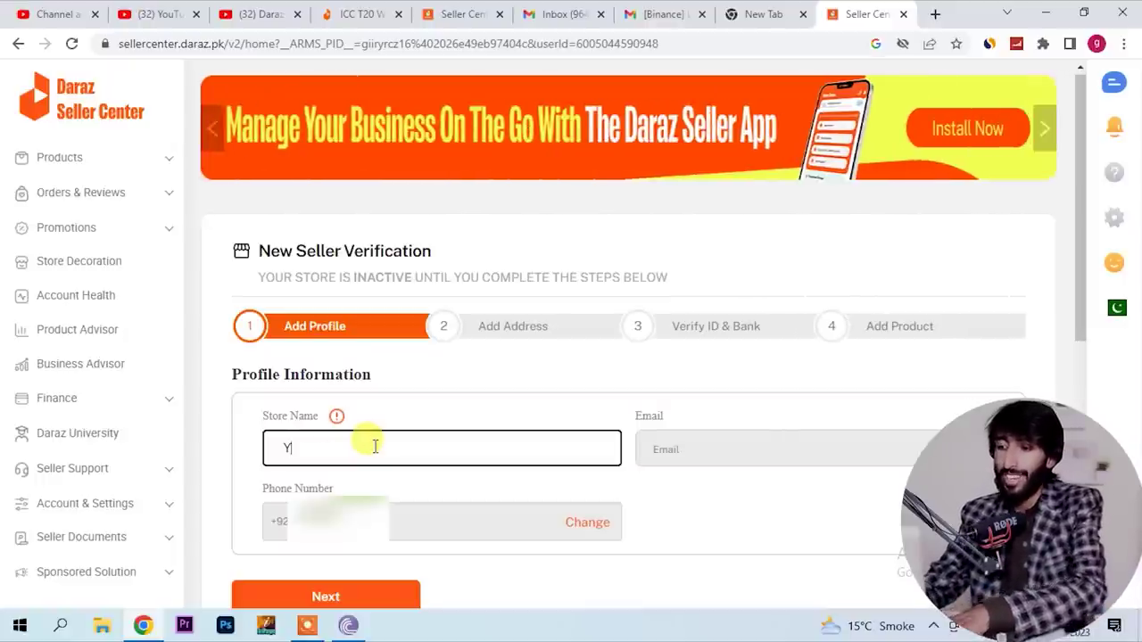
type("otu")
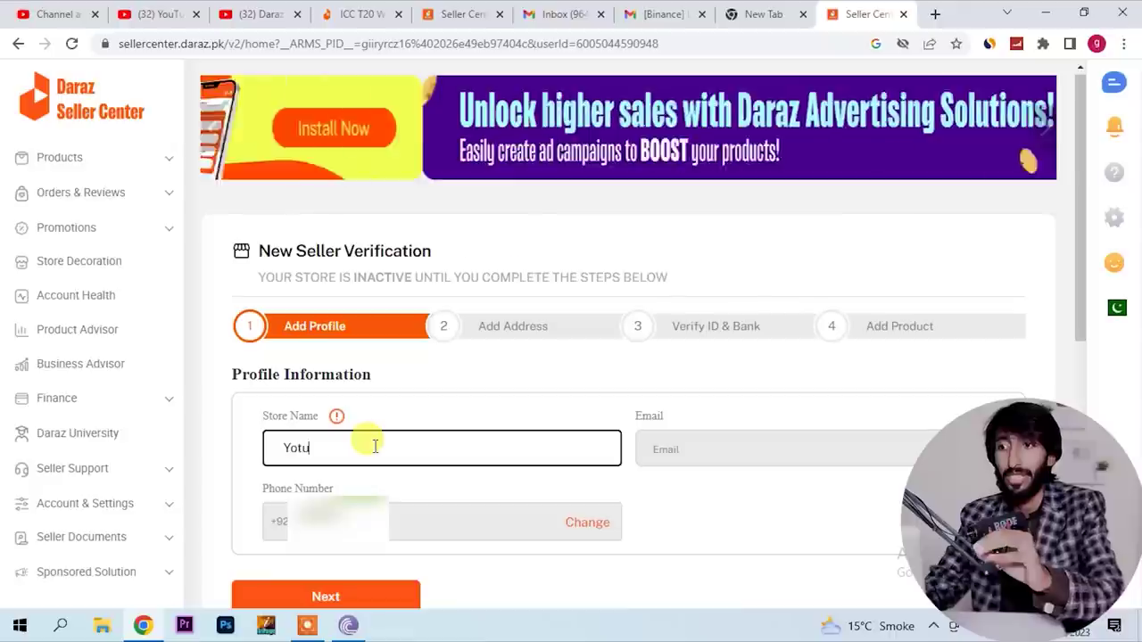
key("BackSpace")
key("BackSpace")
type("utuber sto")
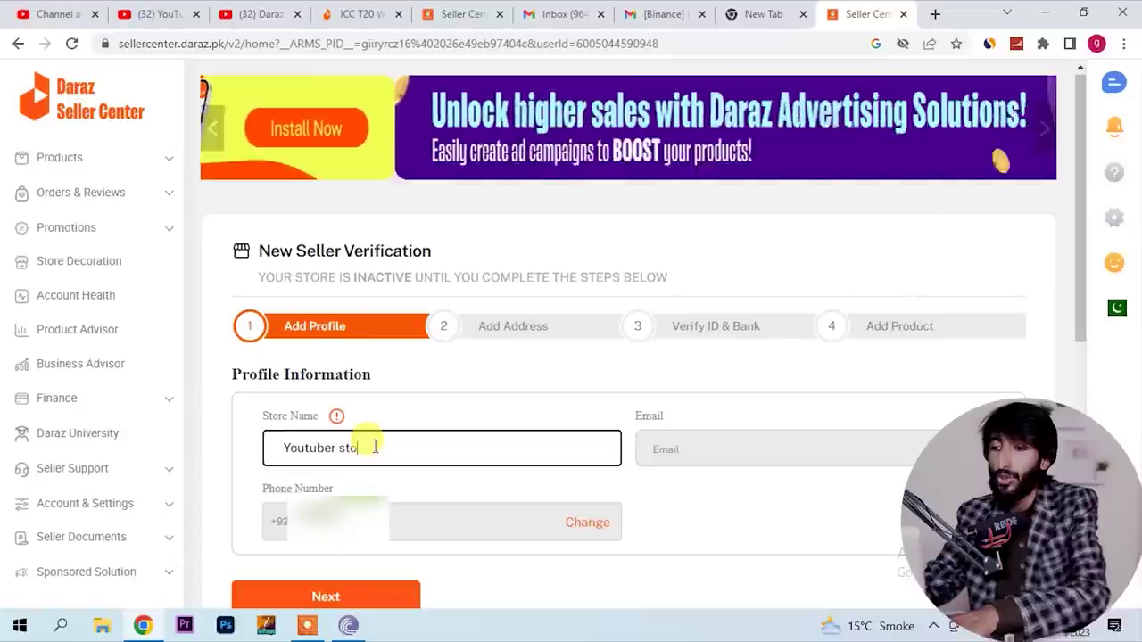
type("re")
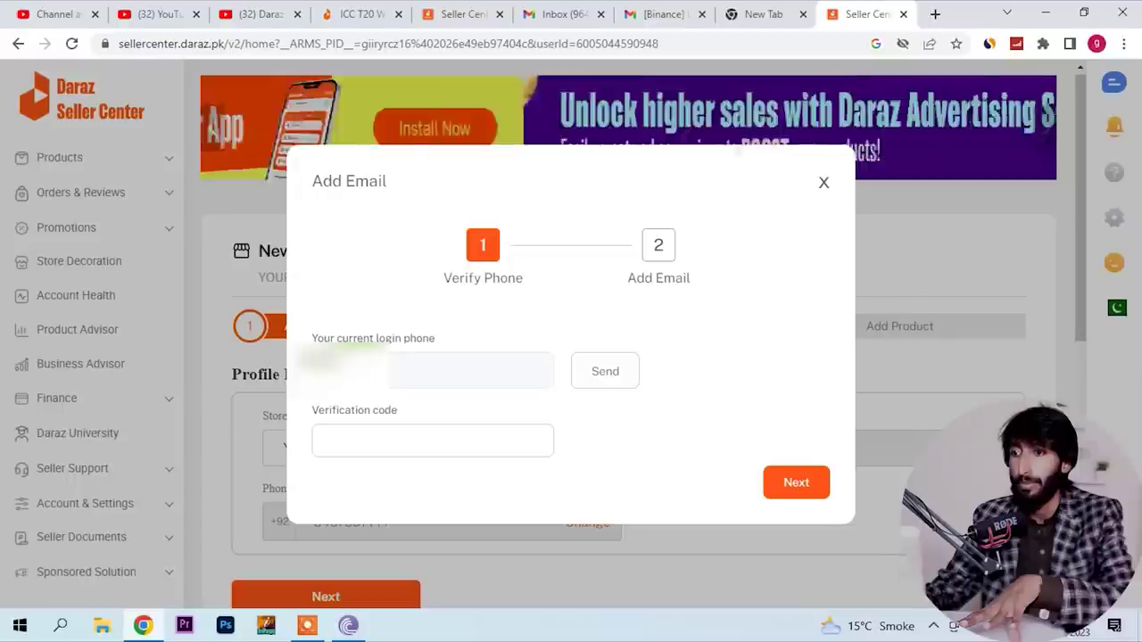
- Verify the login phone with the SMS verification code
left_click(616, 371)
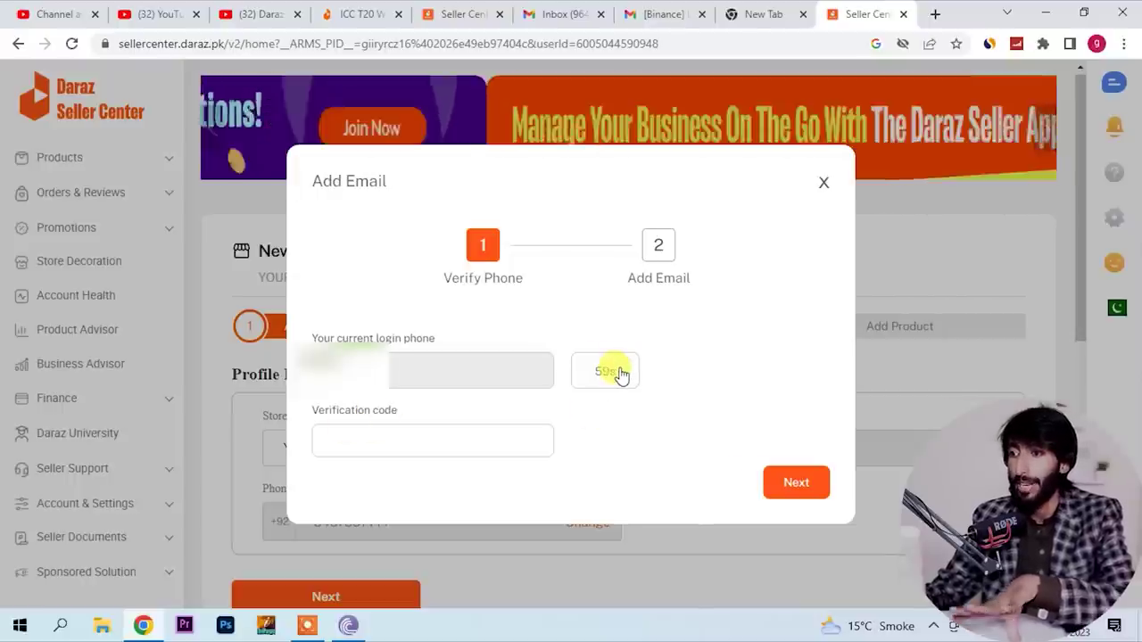
left_click(397, 443)
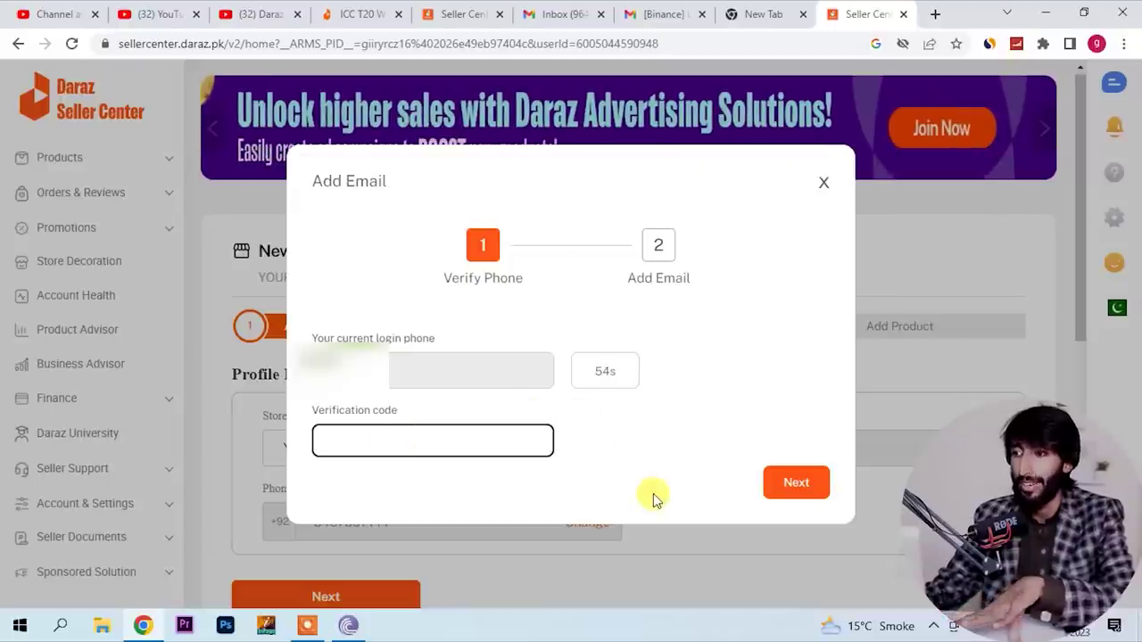
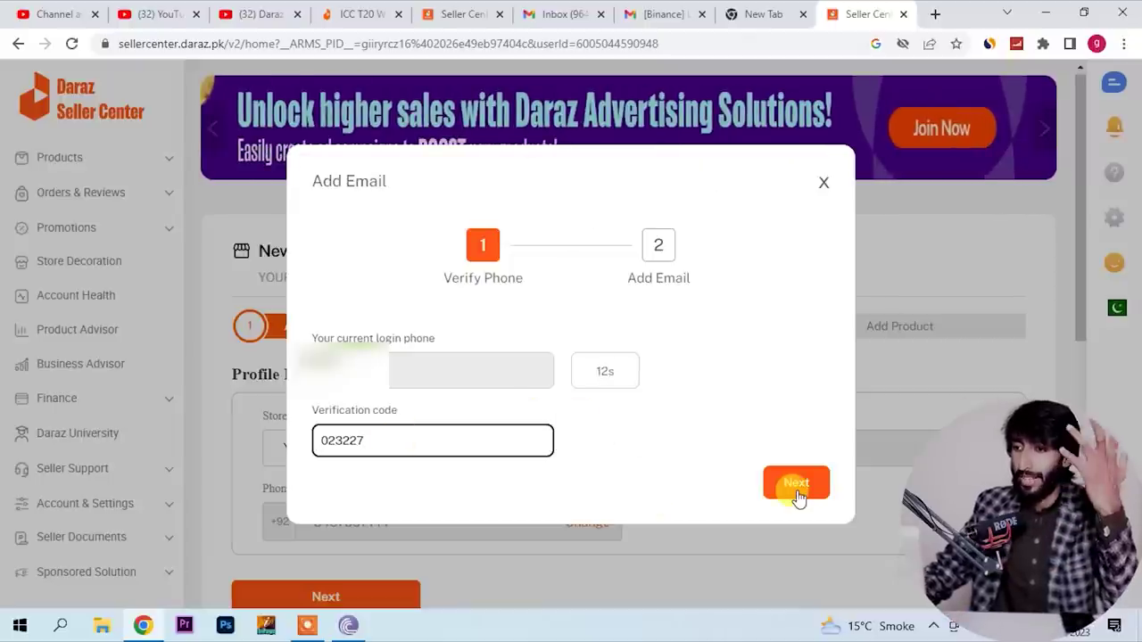
left_click(796, 482)
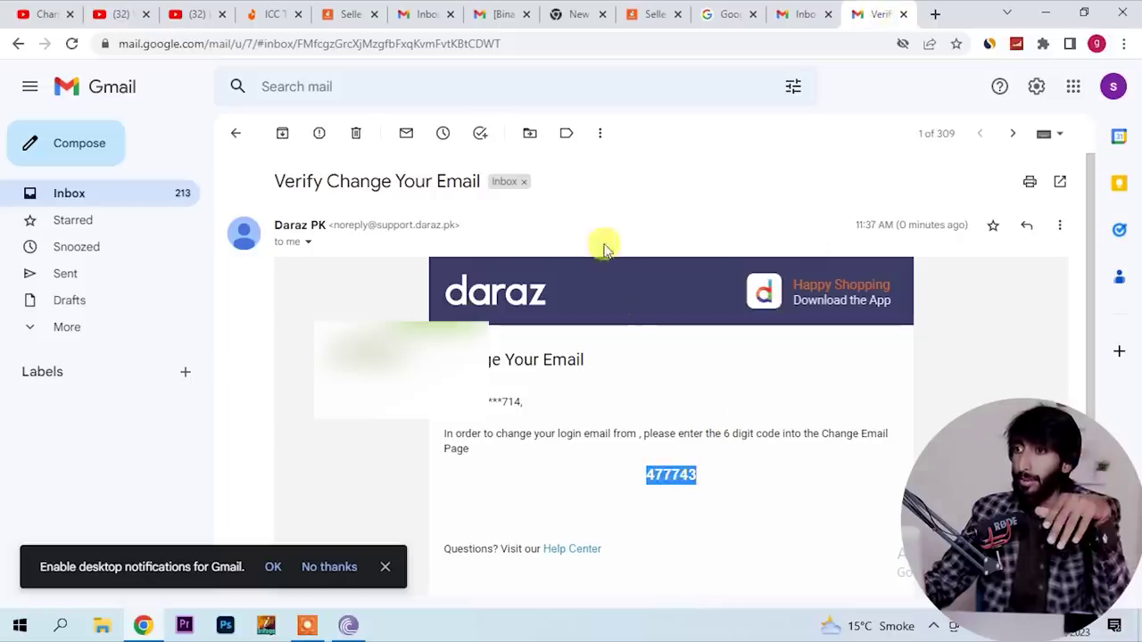
- Paste the emailed verification code into the Change Email dialog and confirm the new email
left_click(654, 12)
left_click(449, 447)
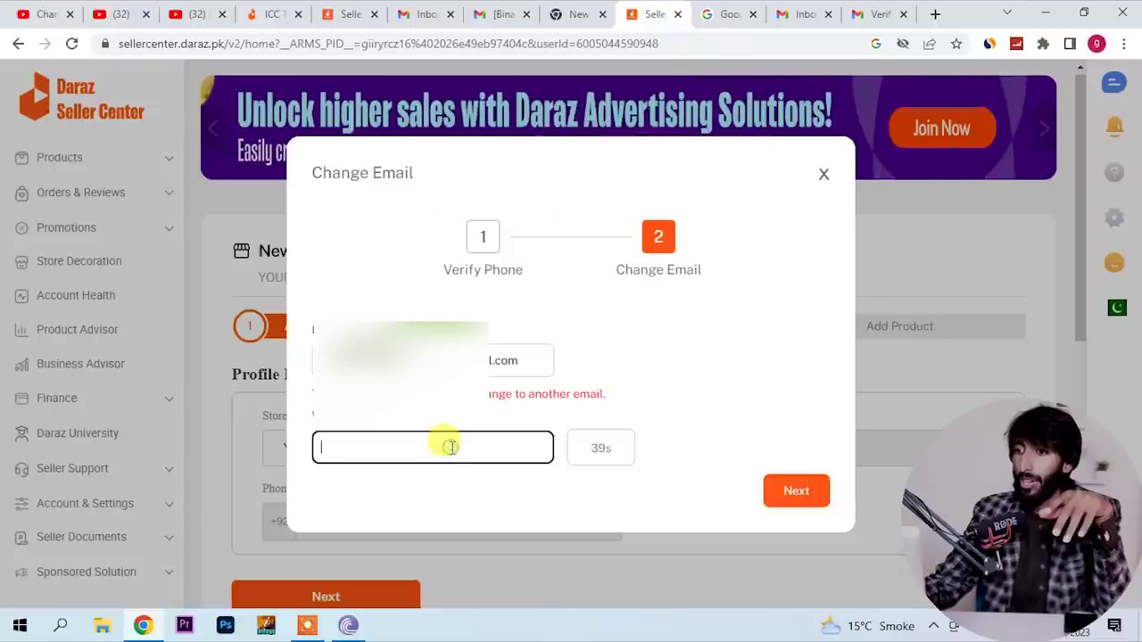
right_click(451, 448)
left_click(493, 317)
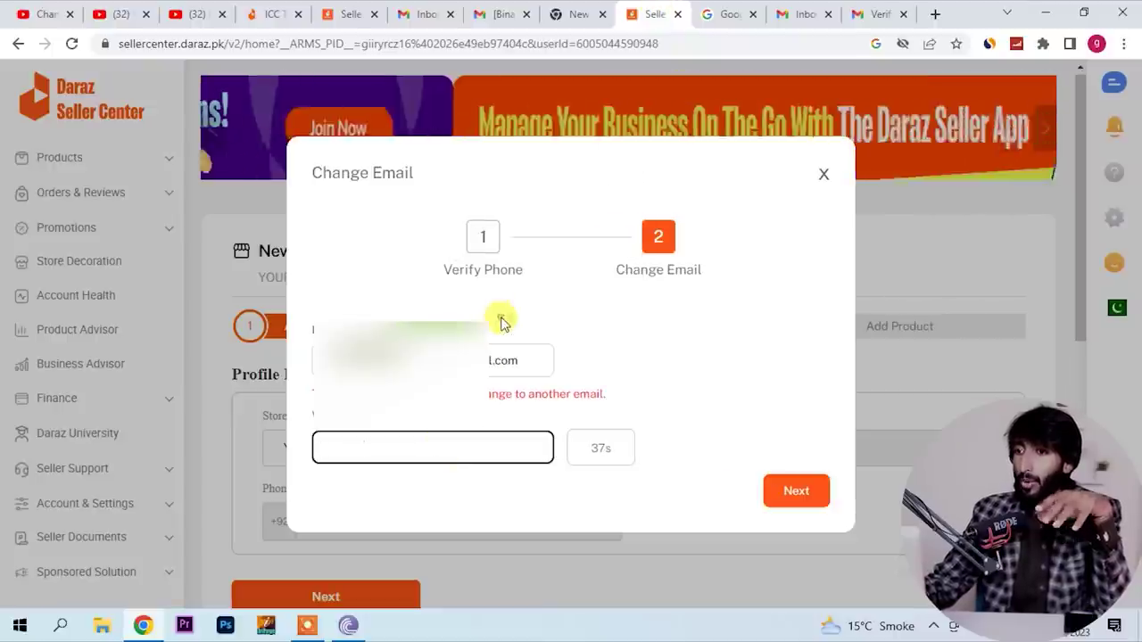
left_click(797, 501)
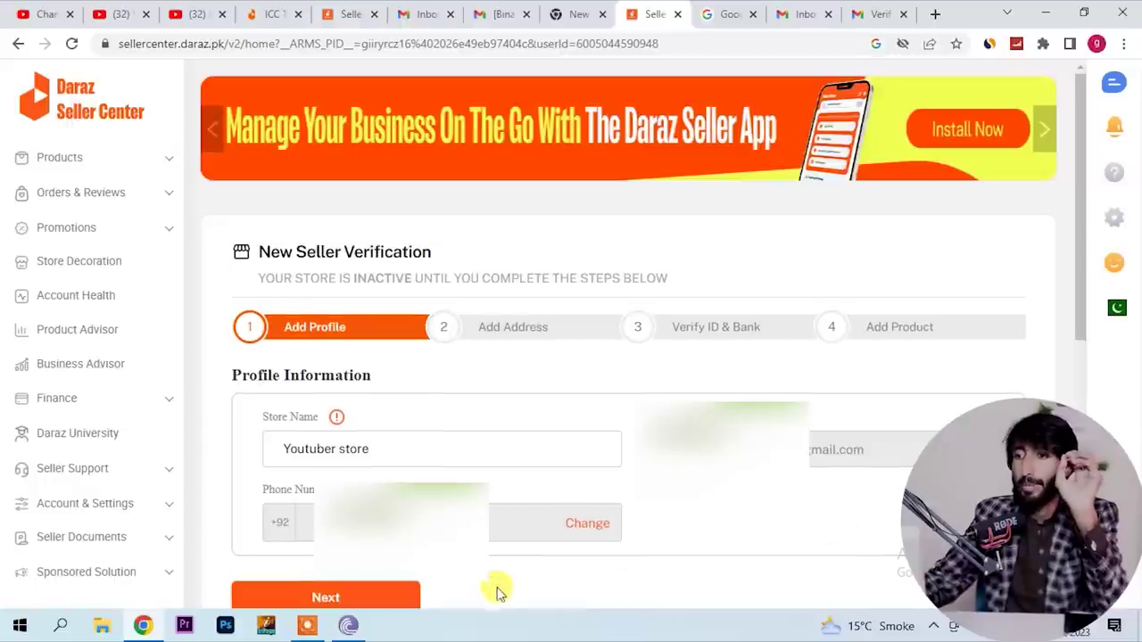
- Save the profile with store name 'Youtuber store' and continue to the Add Address step
scroll(495, 584, "down", 1)
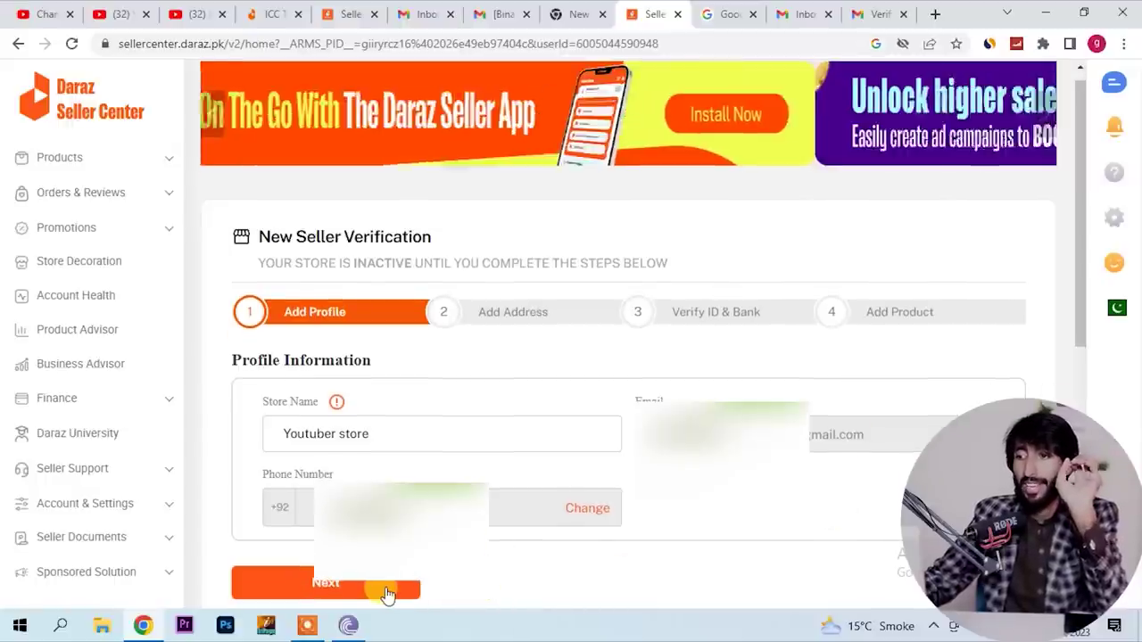
left_click(383, 587)
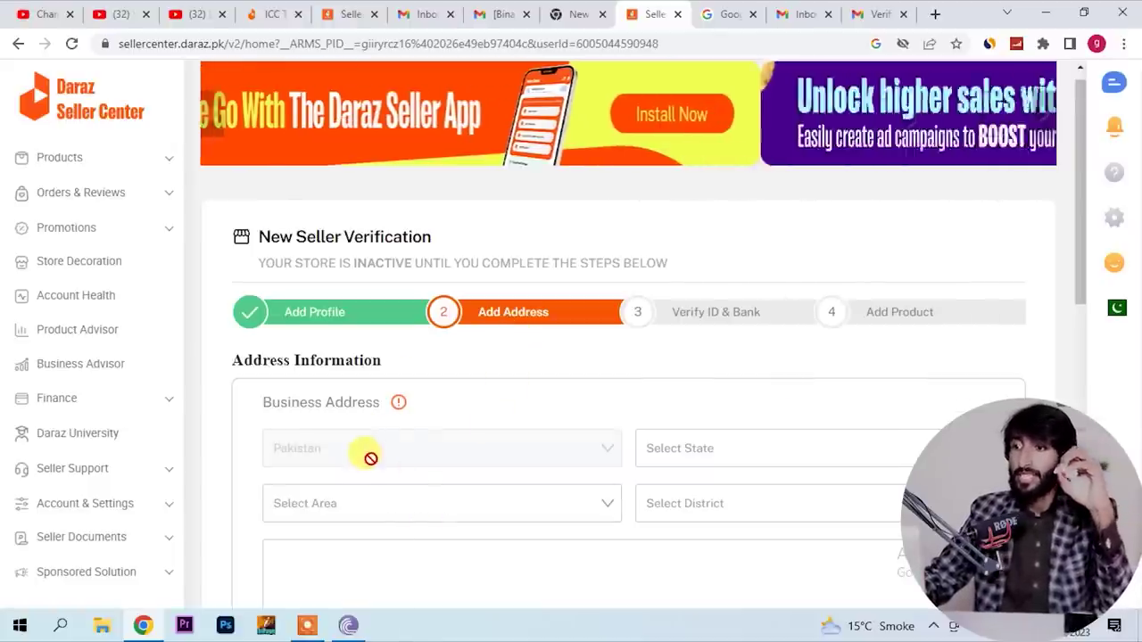
scroll(370, 459, "down", 1)
scroll(372, 460, "down", 1)
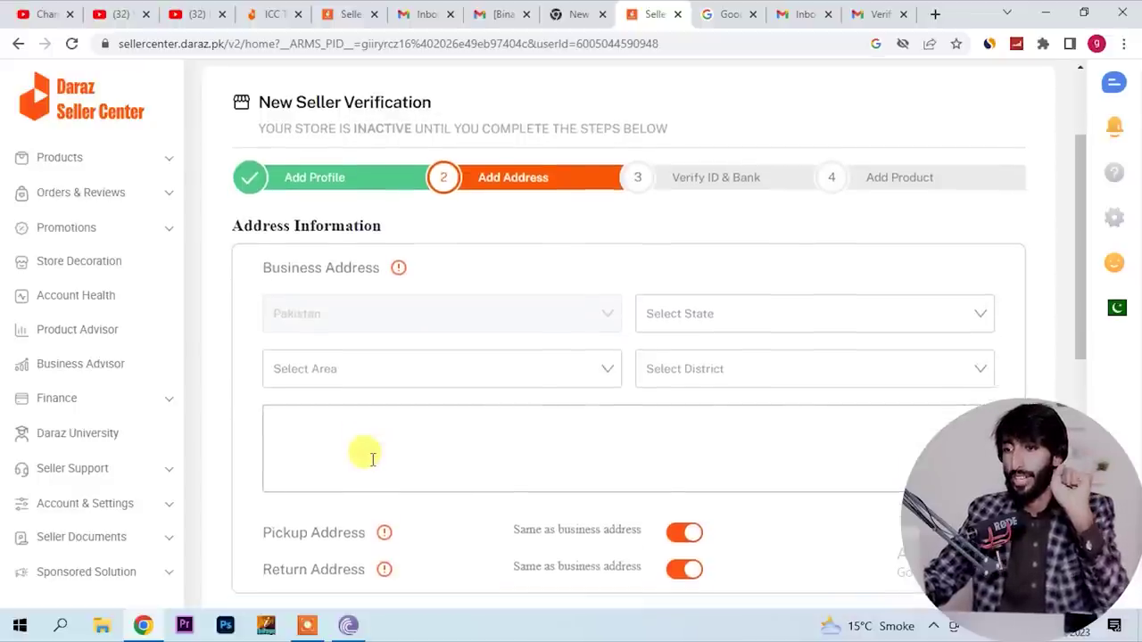
scroll(373, 463, "up", 1)
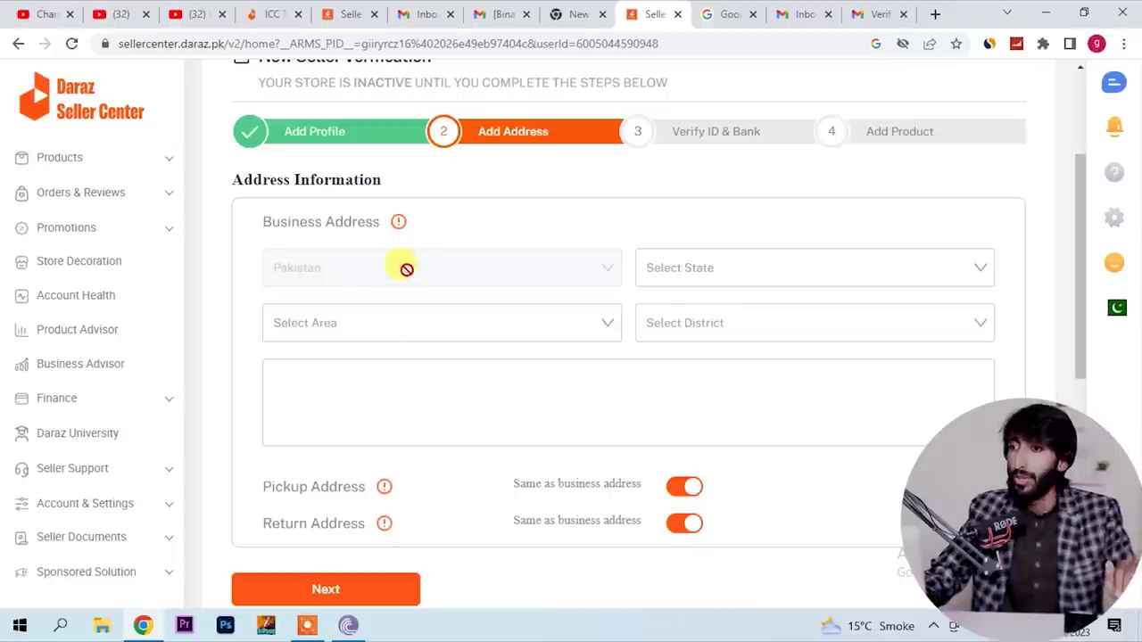
- Set the business address state to Punjab and the area to Rawalpindi - Murree Road
left_click(728, 281)
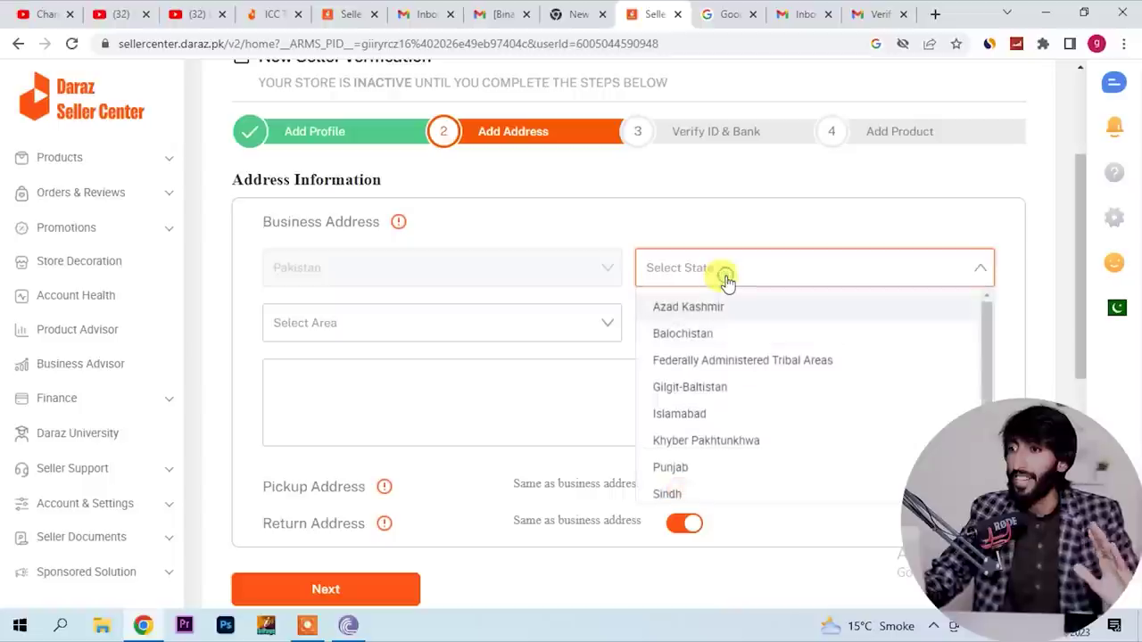
left_click(702, 473)
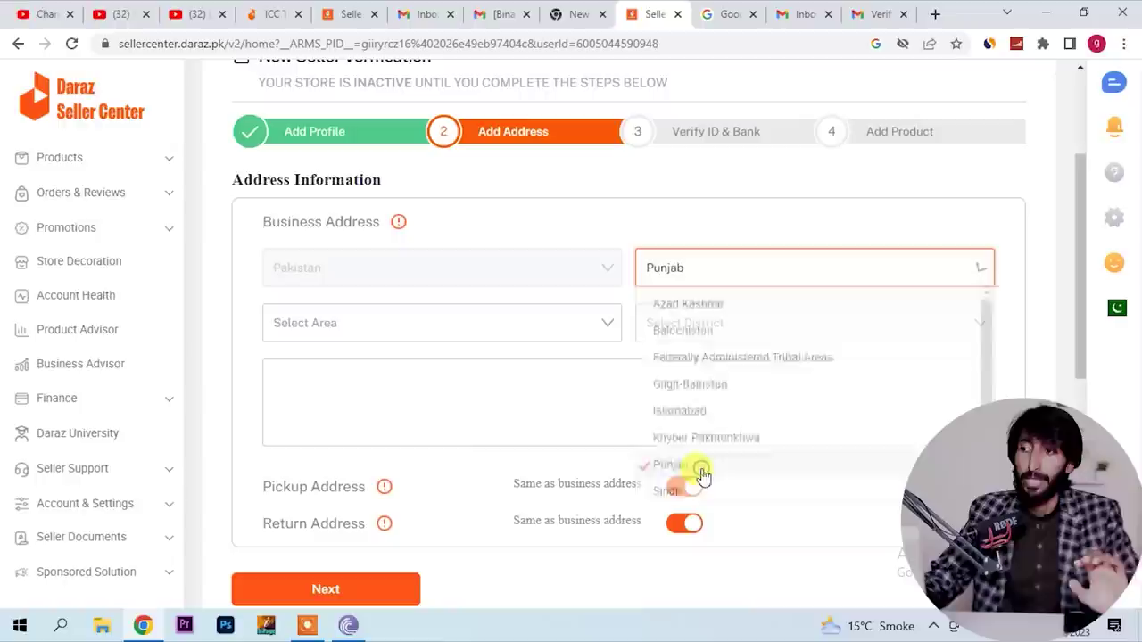
left_click(373, 328)
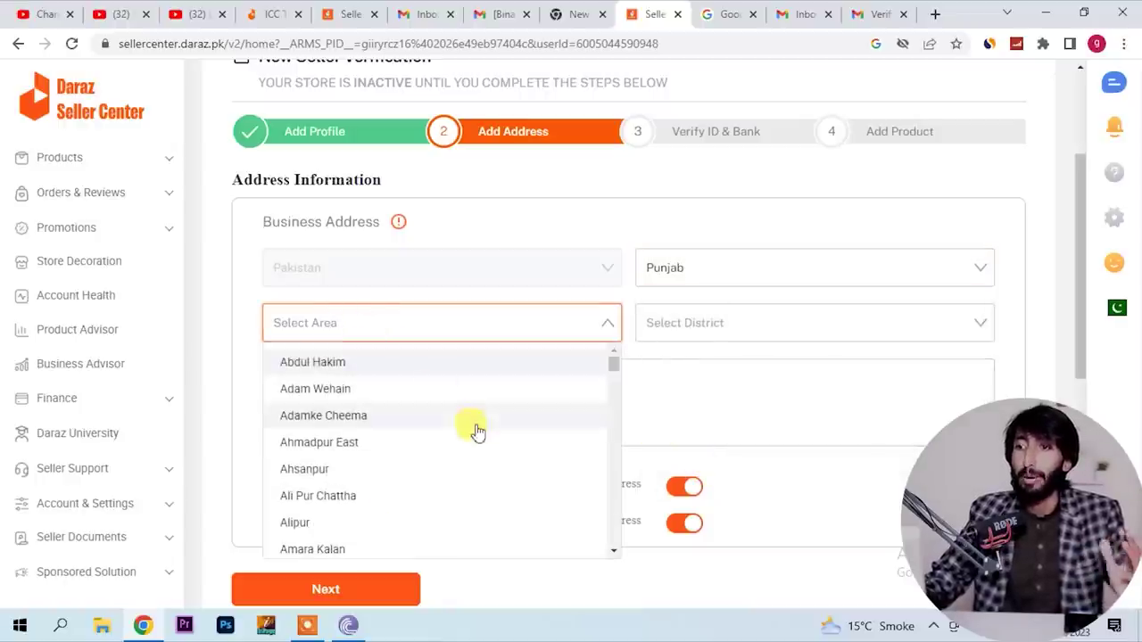
scroll(473, 470, "down", 10)
scroll(473, 470, "up", 5)
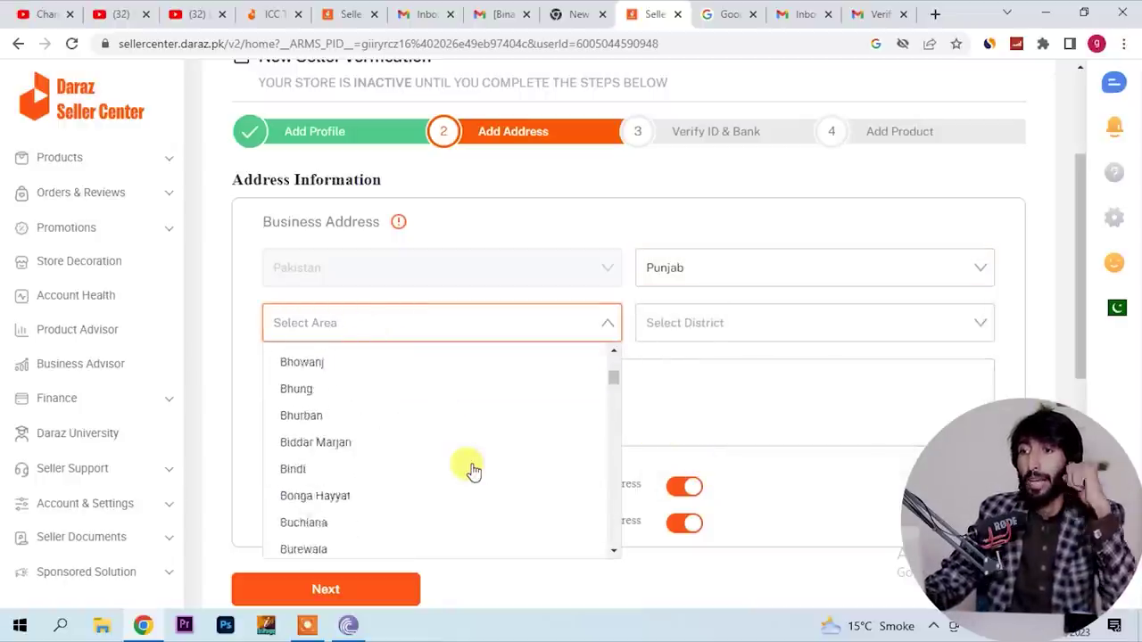
scroll(473, 471, "up", 1)
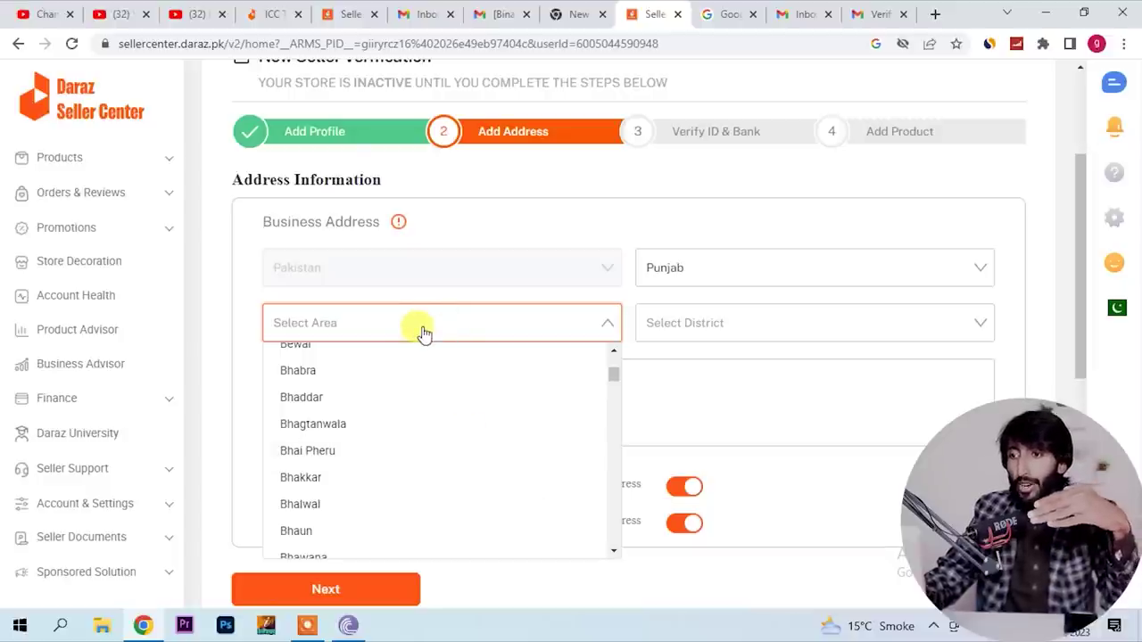
scroll(423, 404, "down", 20)
scroll(423, 405, "down", 20)
scroll(423, 404, "down", 20)
scroll(423, 404, "down", 20)
scroll(423, 405, "up", 3)
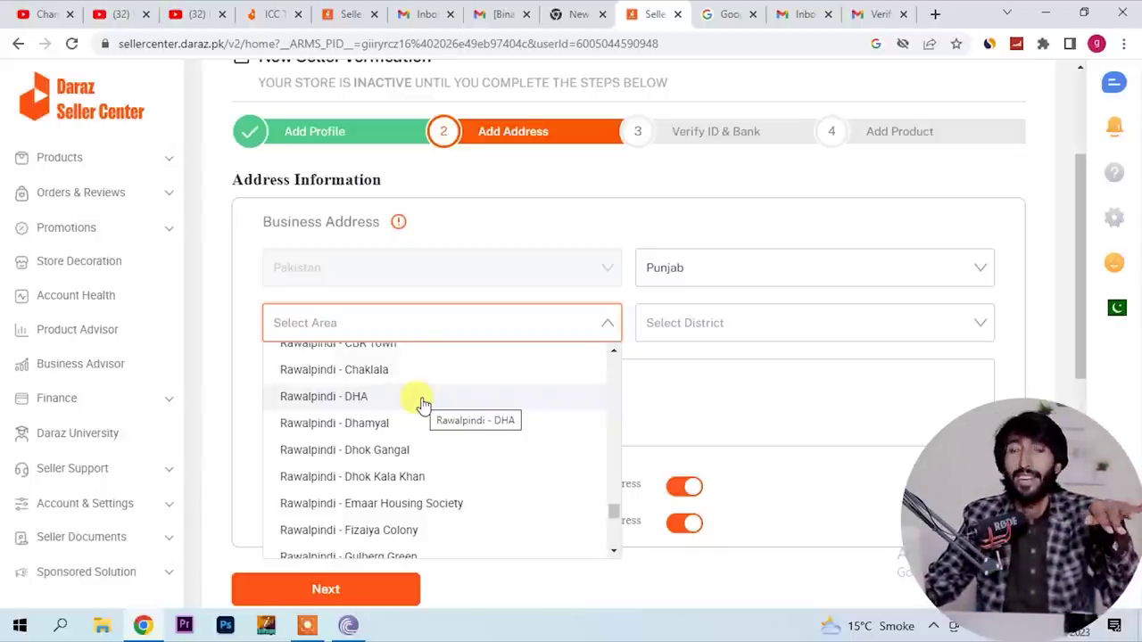
scroll(423, 404, "up", 3)
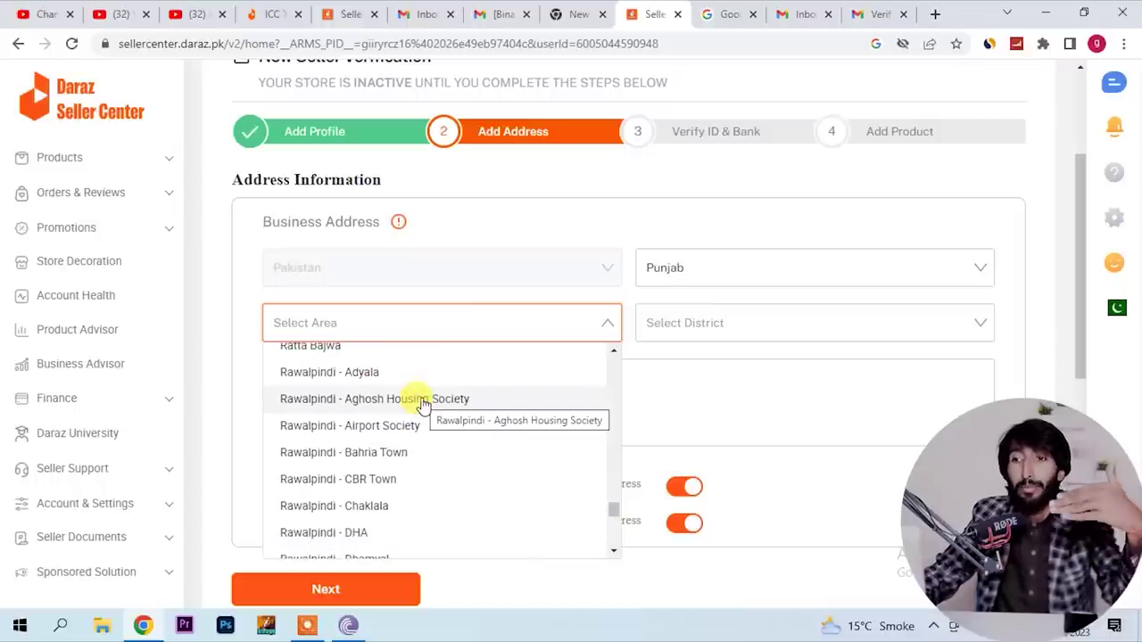
scroll(423, 404, "up", 1)
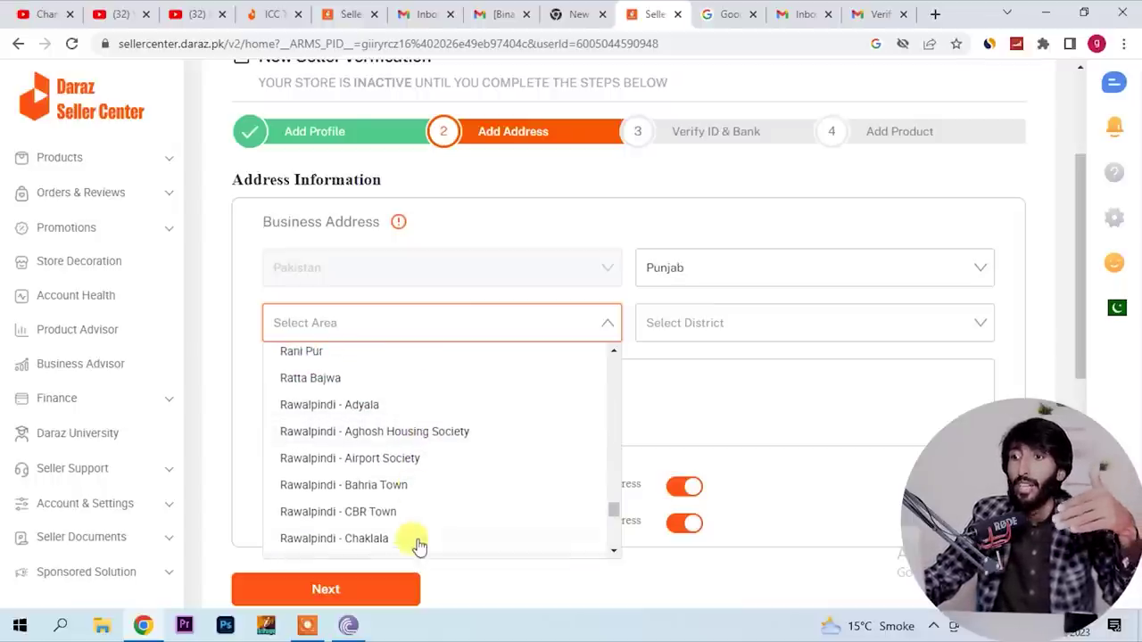
scroll(414, 528, "down", 2)
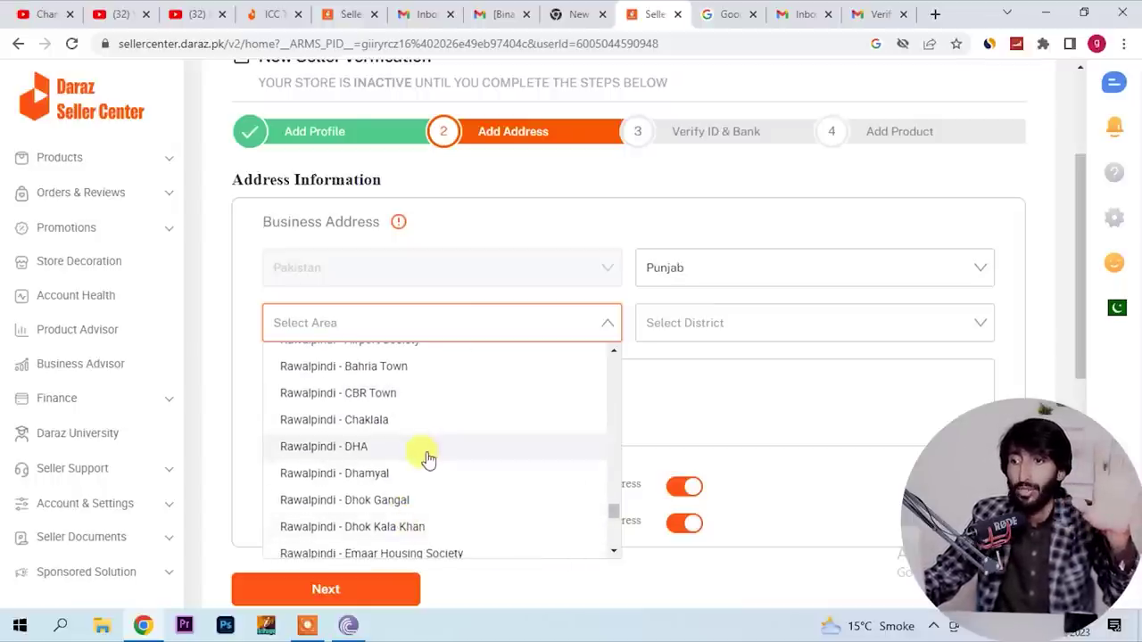
scroll(443, 500, "down", 4)
scroll(448, 501, "down", 1)
scroll(446, 500, "down", 3)
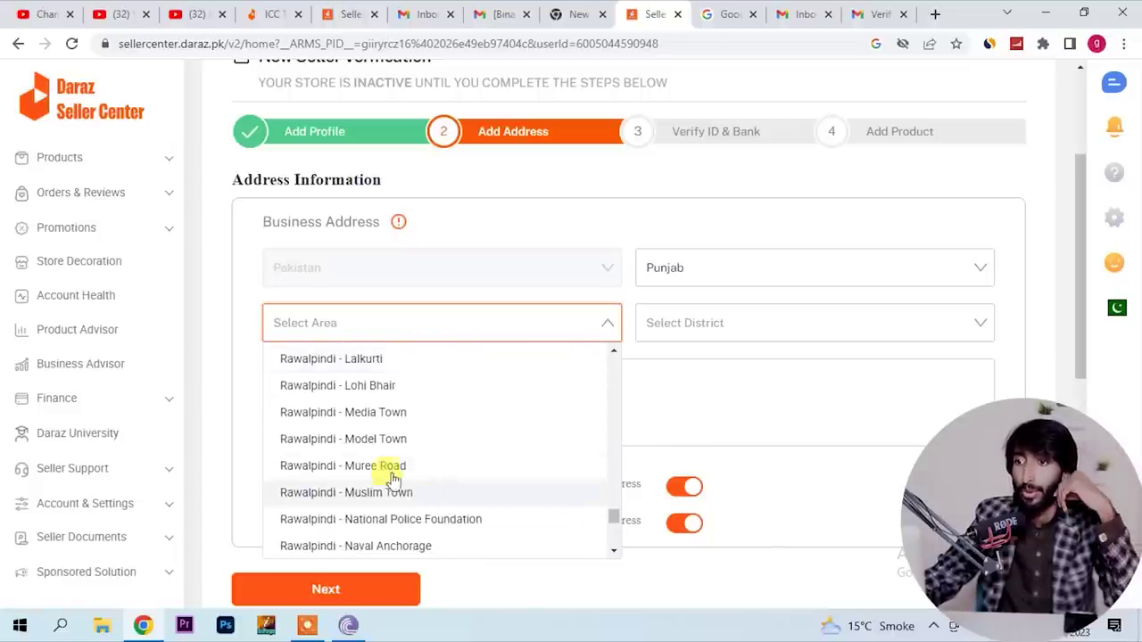
left_click(368, 464)
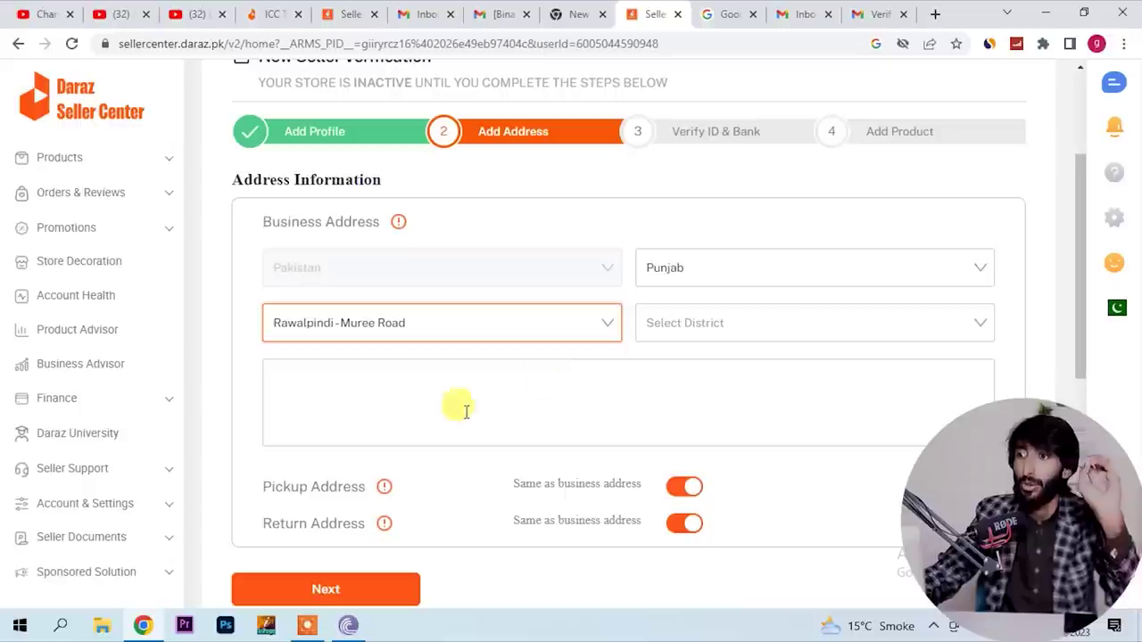
left_click(728, 328)
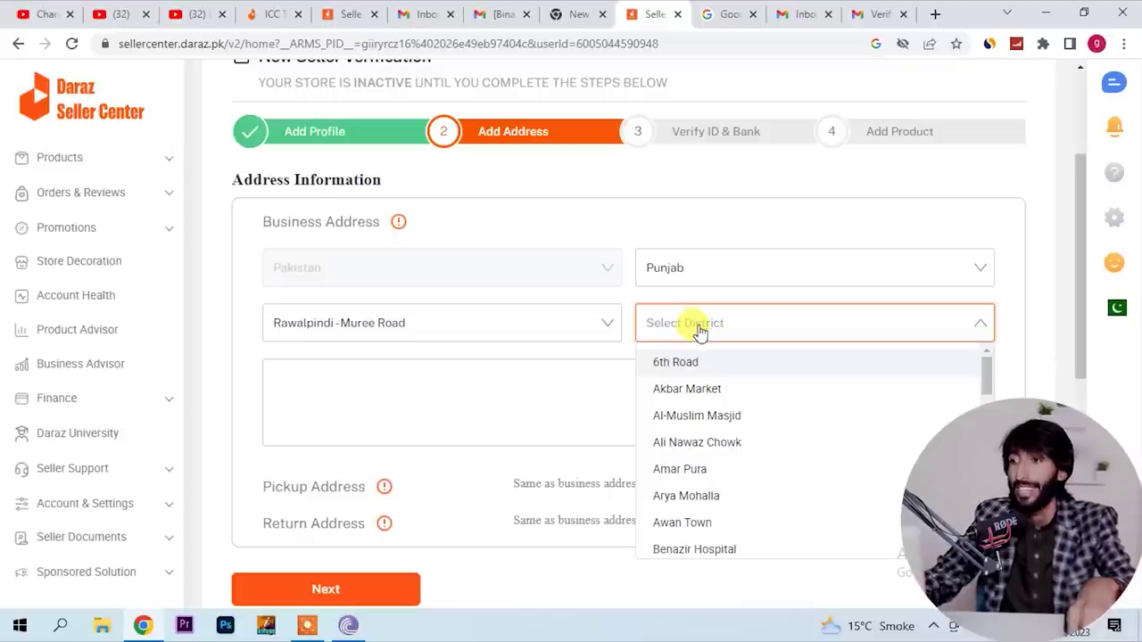
- Choose 6th Road as the district and paste in the full business street address
left_click(730, 366)
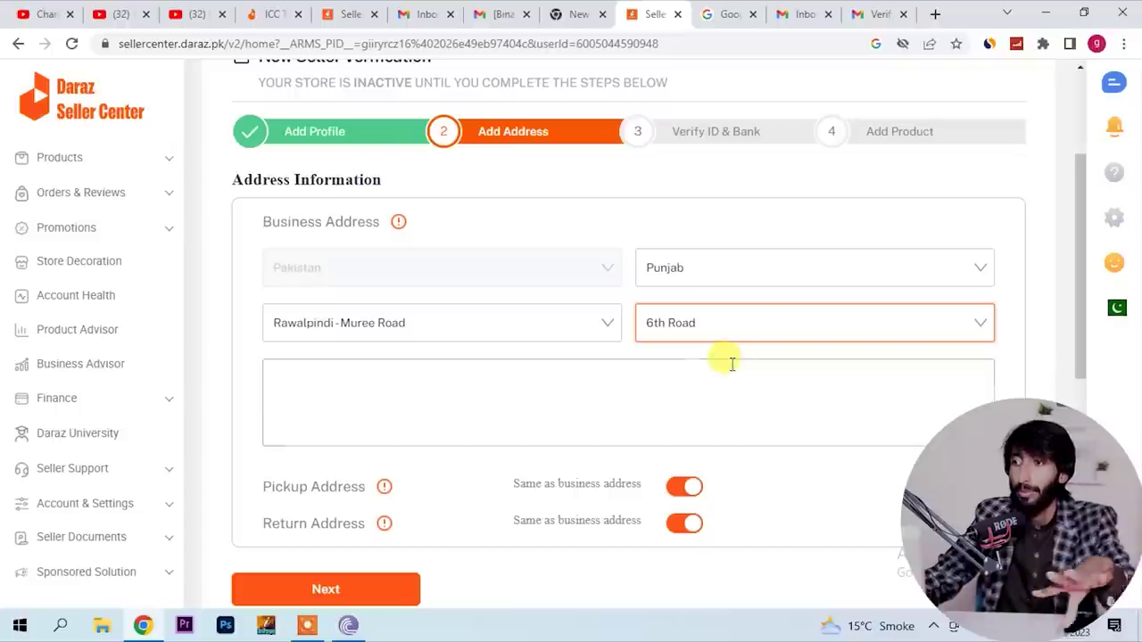
left_click(612, 379)
type("b")
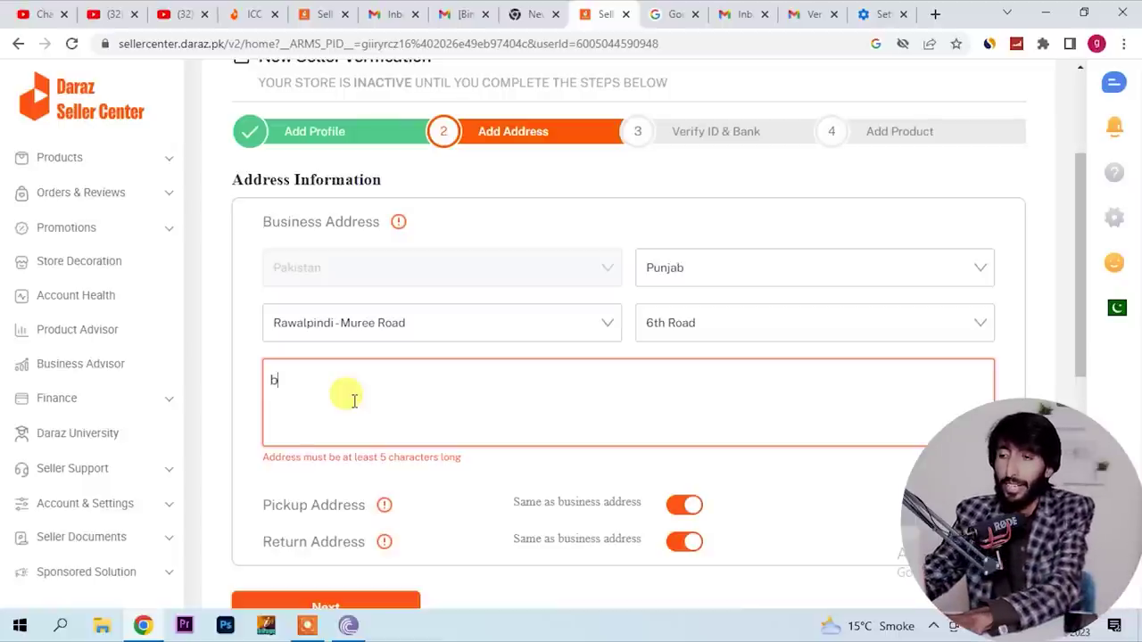
key("ctrl+v")
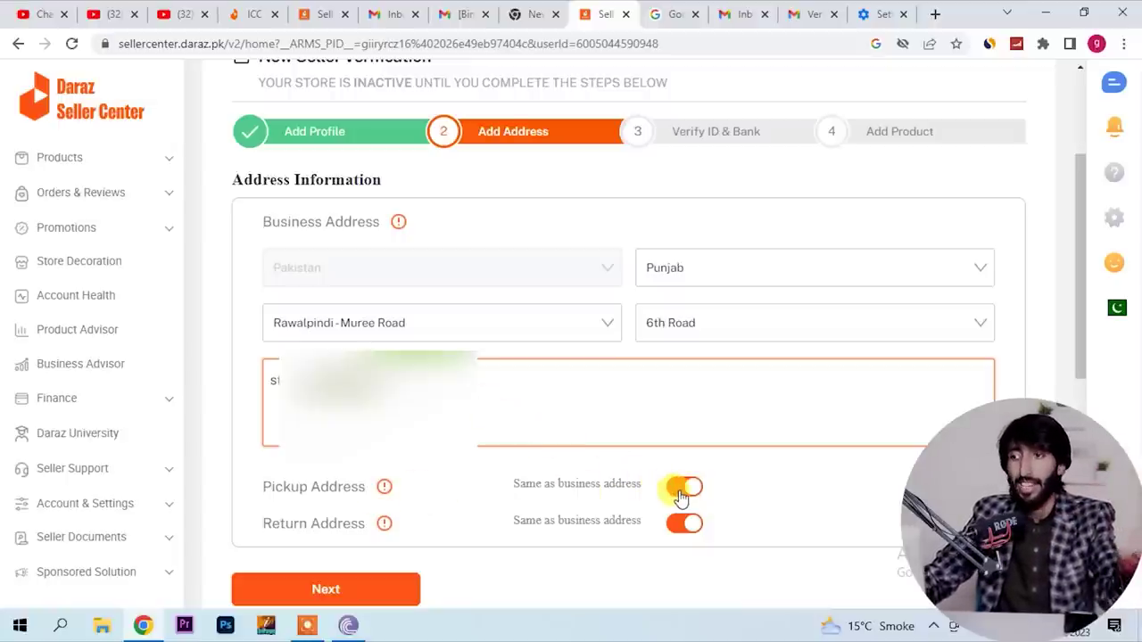
- Keep the pickup address the same as the business address and save the address
left_click(683, 492)
scroll(680, 489, "down", 2)
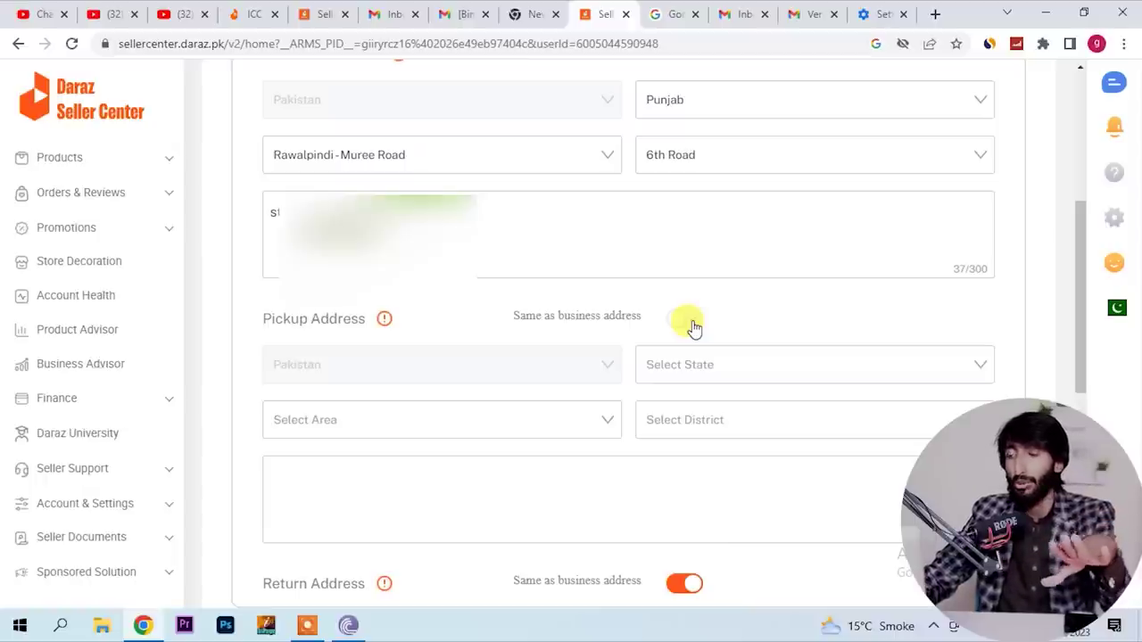
left_click(690, 323)
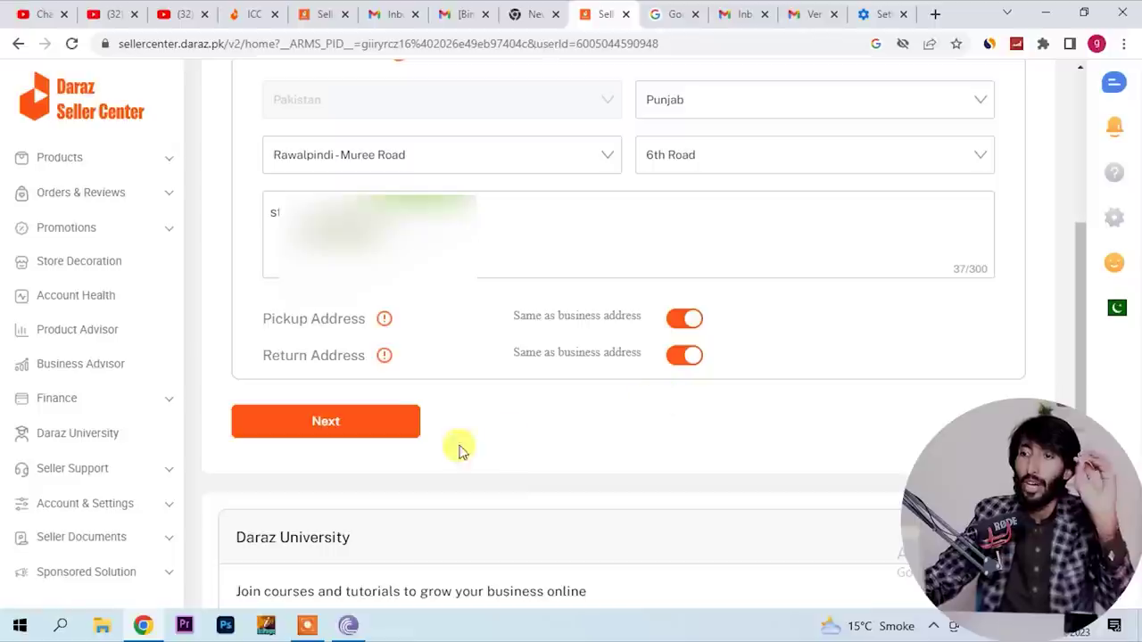
left_click(375, 427)
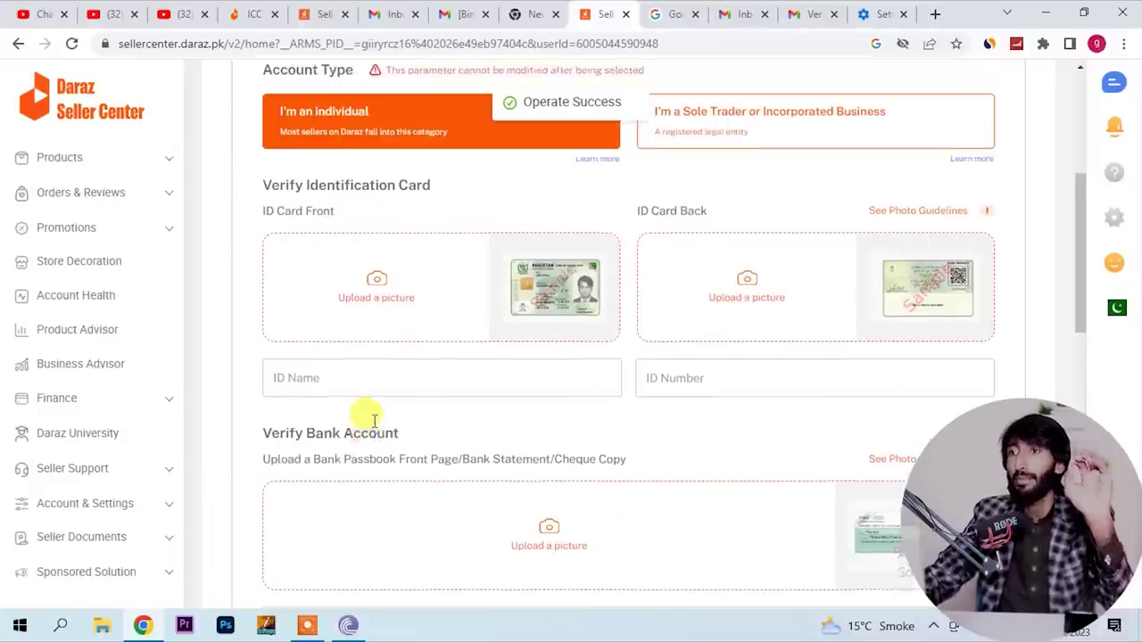
scroll(366, 416, "up", 3)
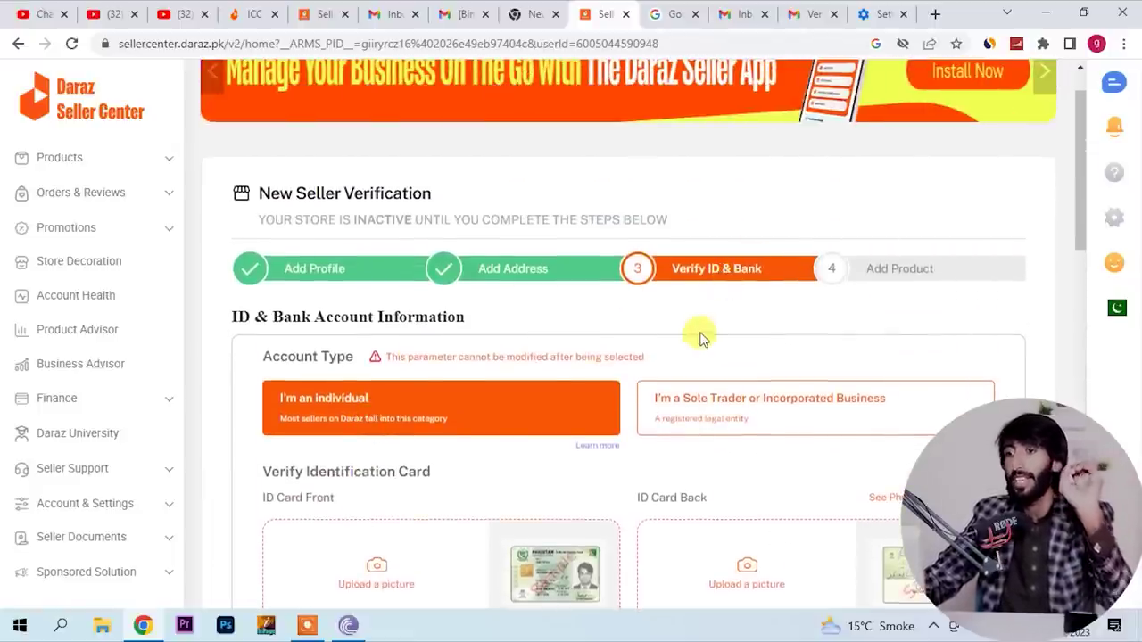
scroll(701, 339, "down", 2)
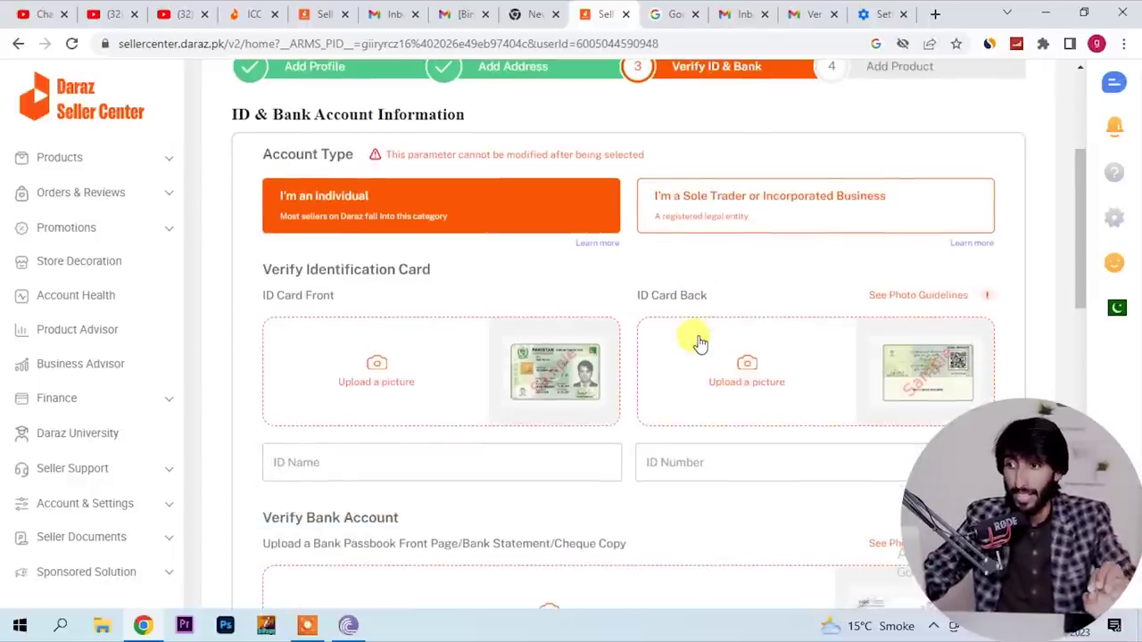
scroll(698, 340, "down", 2)
scroll(698, 339, "up", 2)
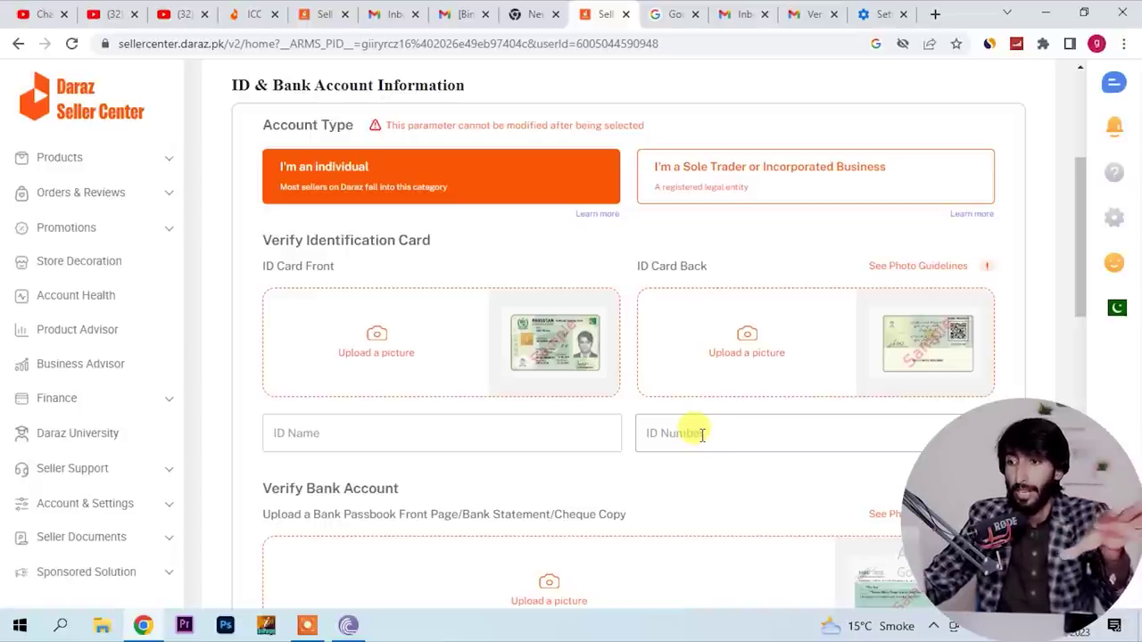
scroll(702, 435, "down", 3)
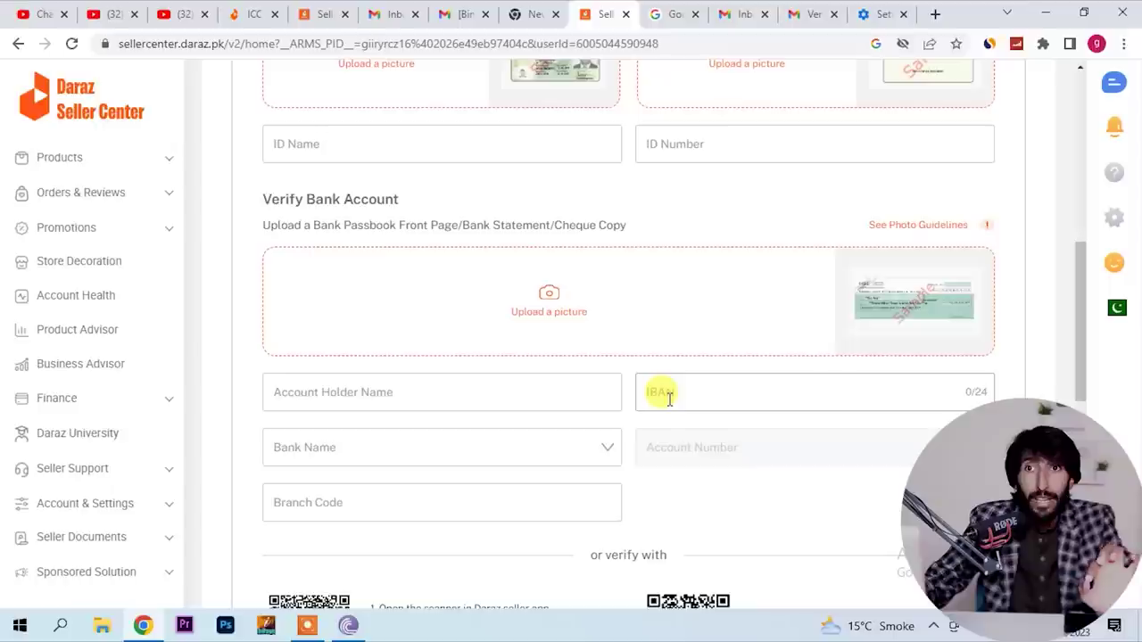
left_click(343, 450)
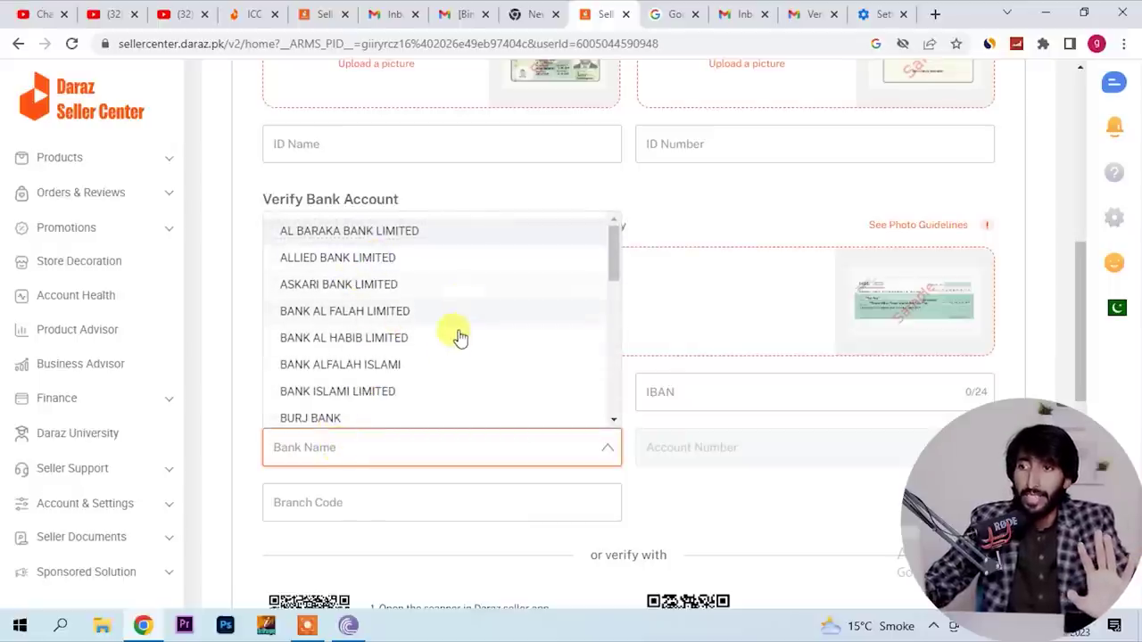
scroll(450, 364, "down", 10)
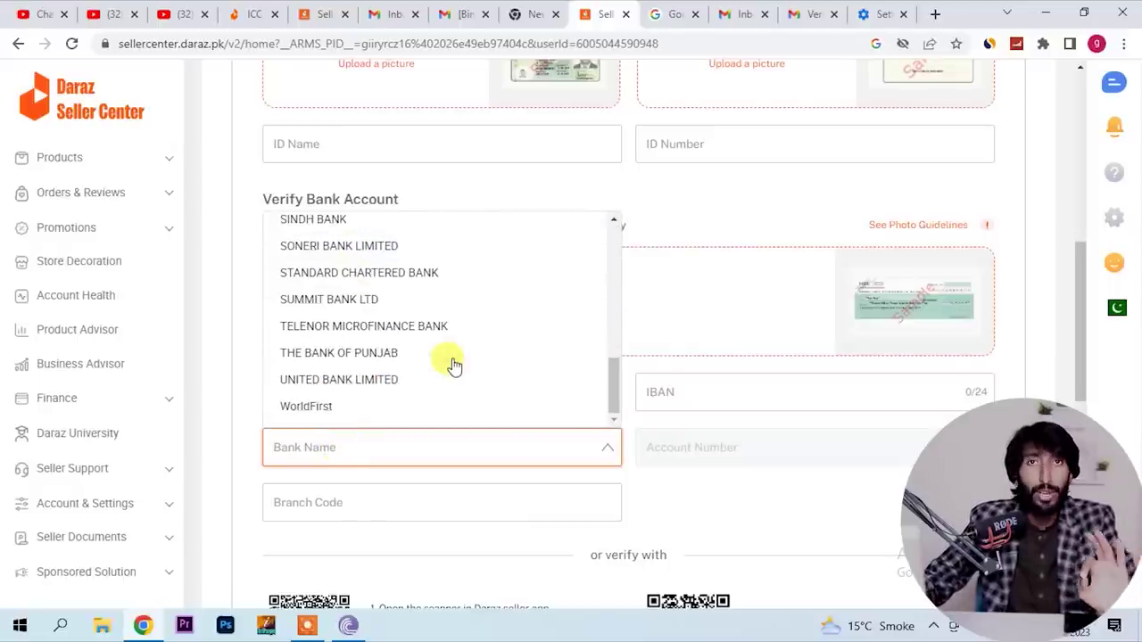
left_click(387, 505)
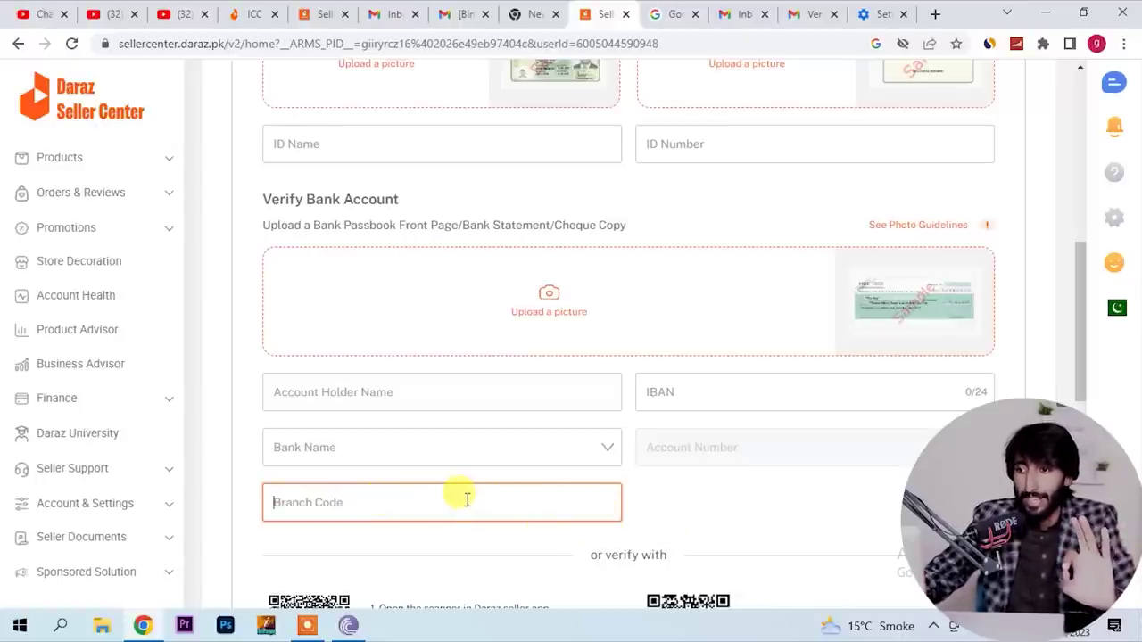
scroll(467, 500, "down", 2)
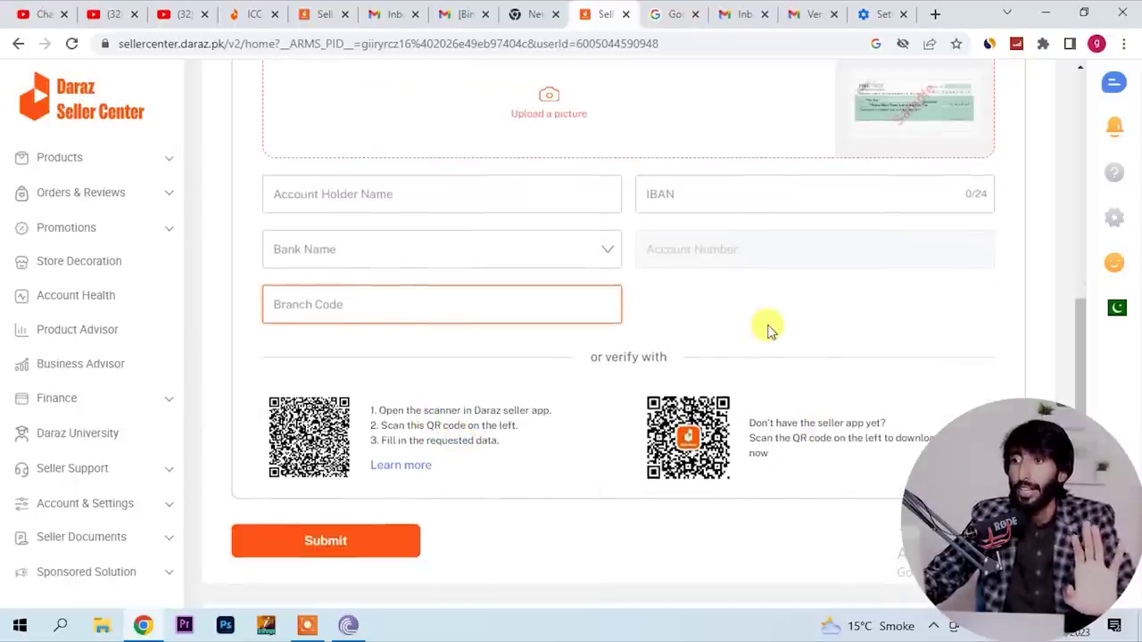
scroll(774, 331, "up", 8)
scroll(782, 335, "down", 3)
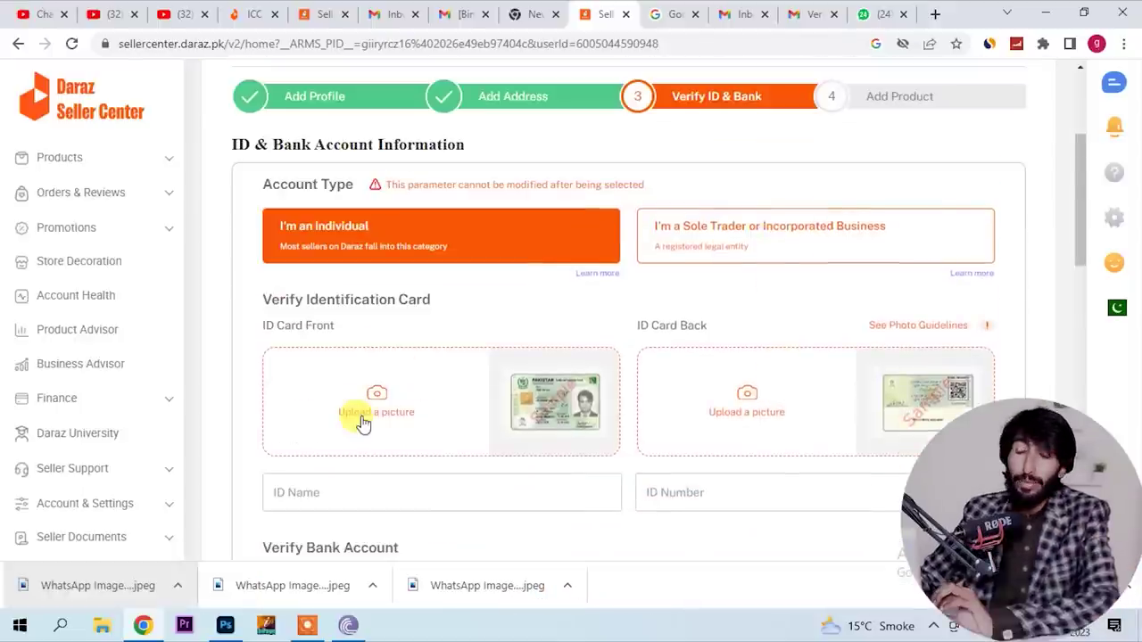
- Pick the ID card front picture from the Downloads folder
left_click(362, 419)
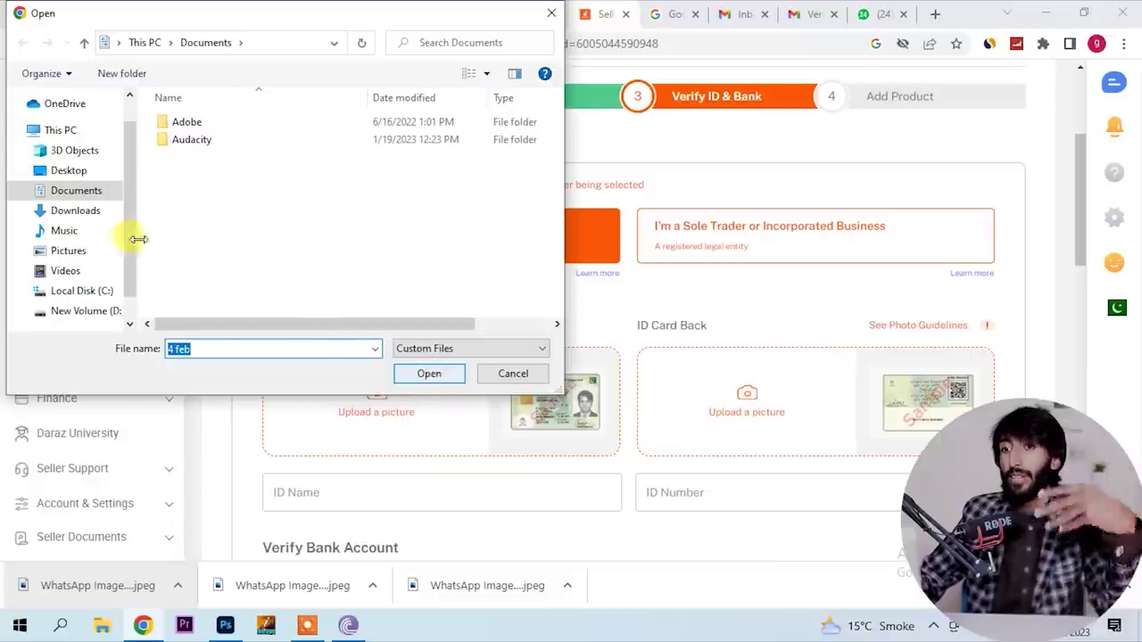
left_click(79, 213)
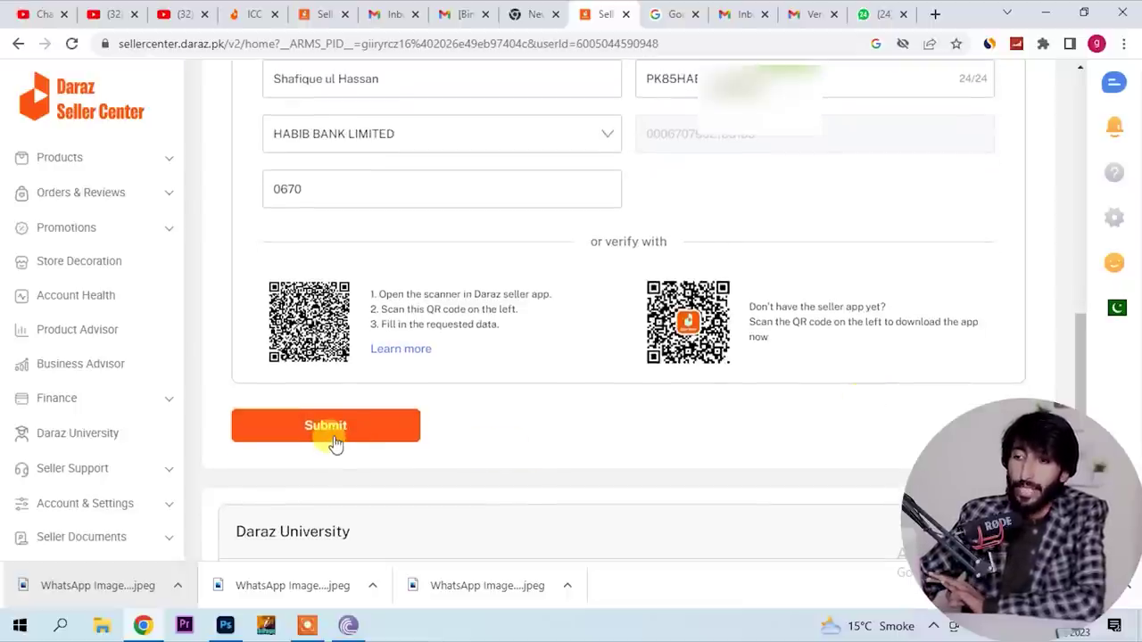
scroll(334, 443, "down", 4)
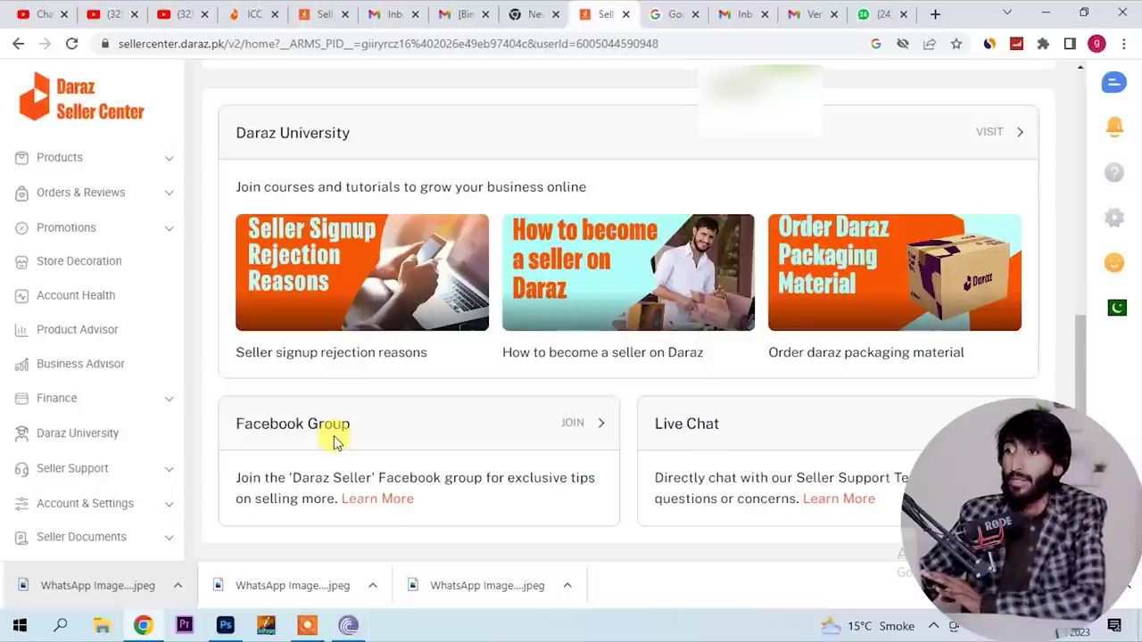
- Submit the ID & Bank verification and start creating the first product listing
scroll(637, 301, "up", 10)
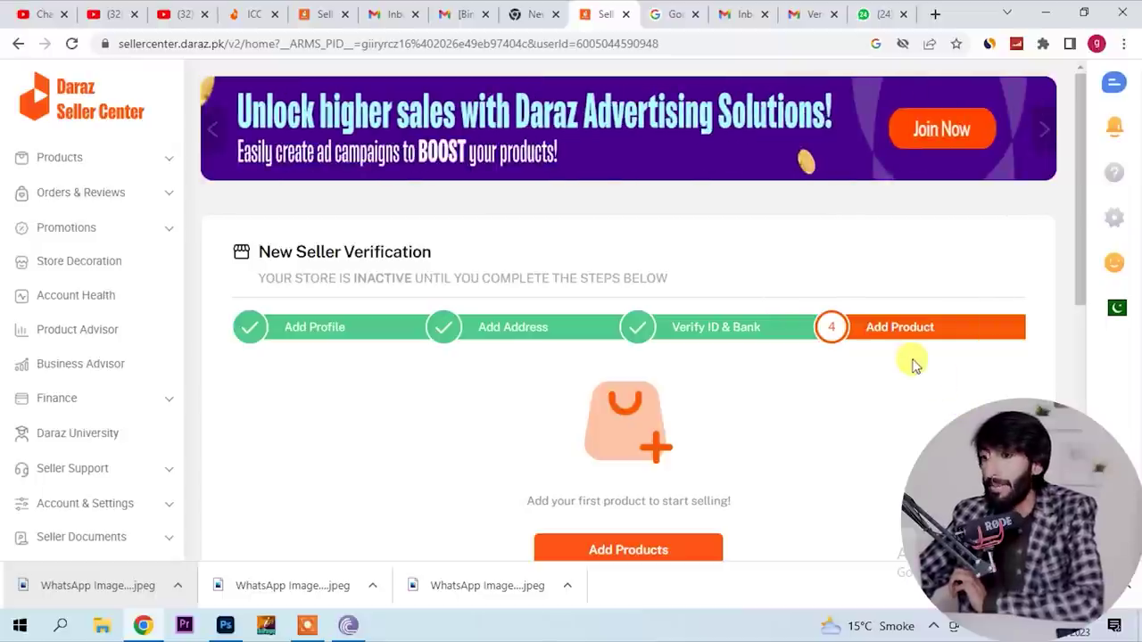
scroll(910, 361, "down", 2)
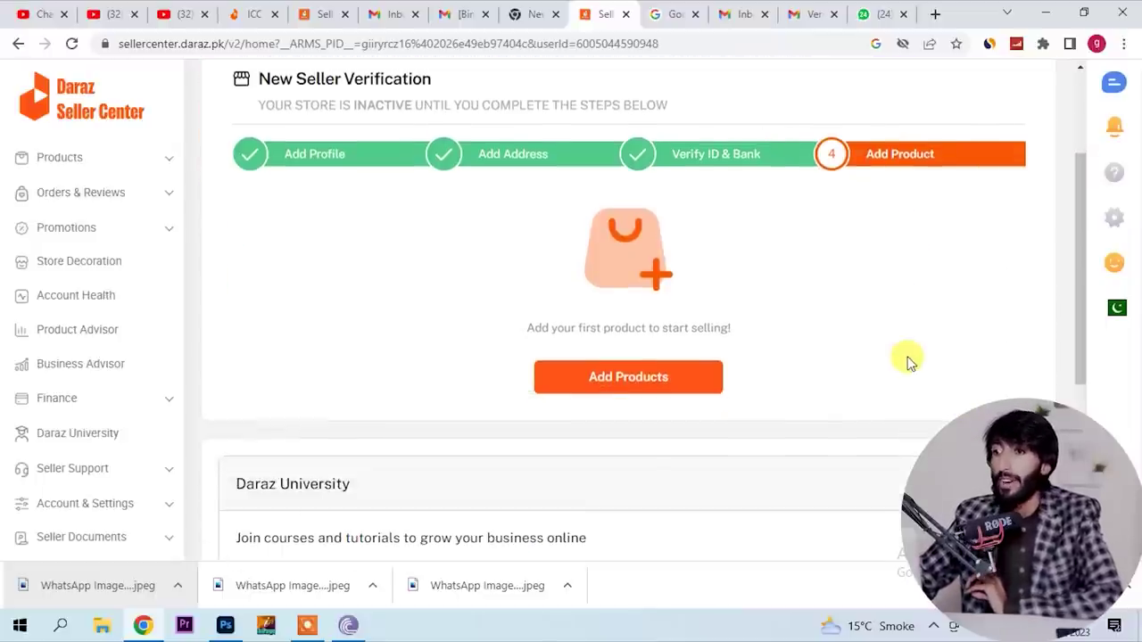
left_click(622, 389)
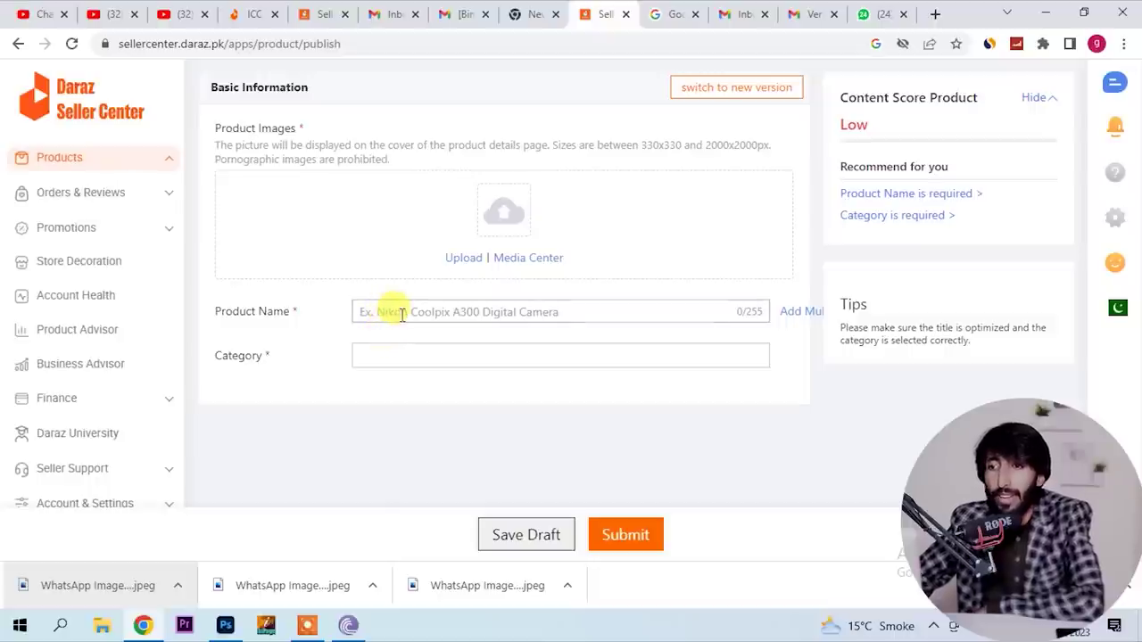
left_click(554, 354)
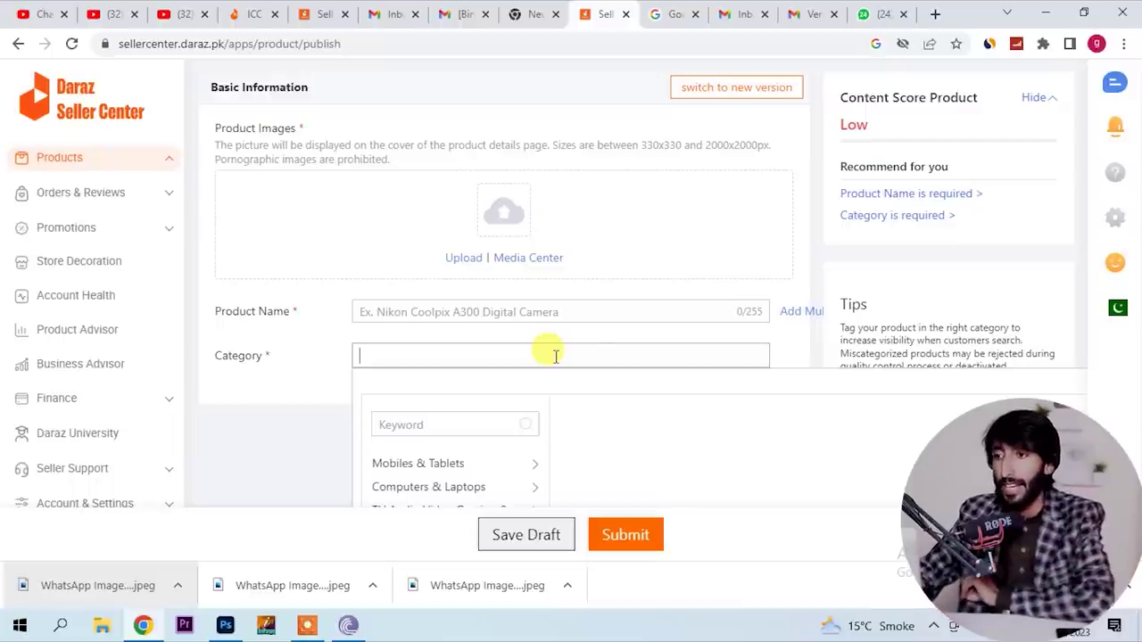
- Close the category picker and upload the mug photo as the first product image
left_click(312, 423)
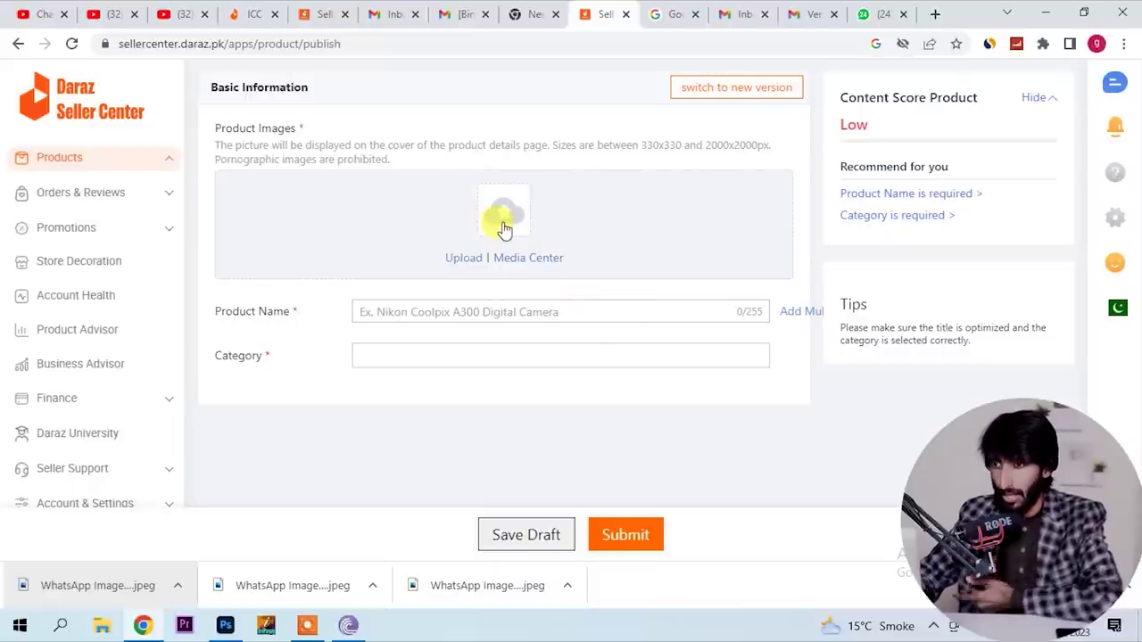
left_click(504, 229)
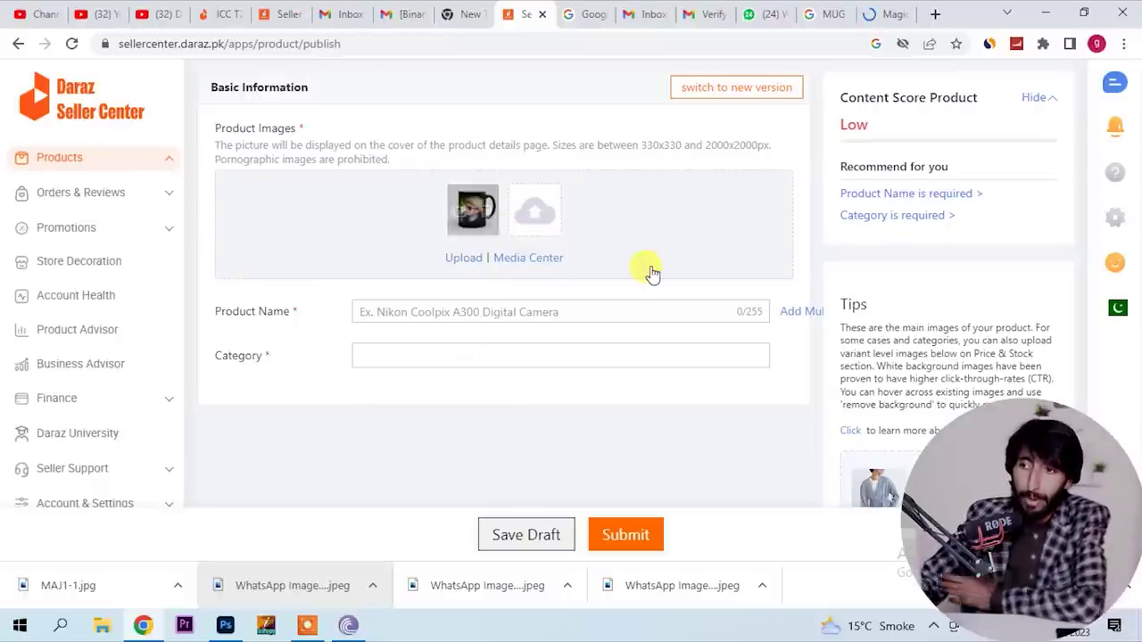
- Name the product 'Mug' and categorise it under Cups, Mugs & Saucers
left_click(541, 312)
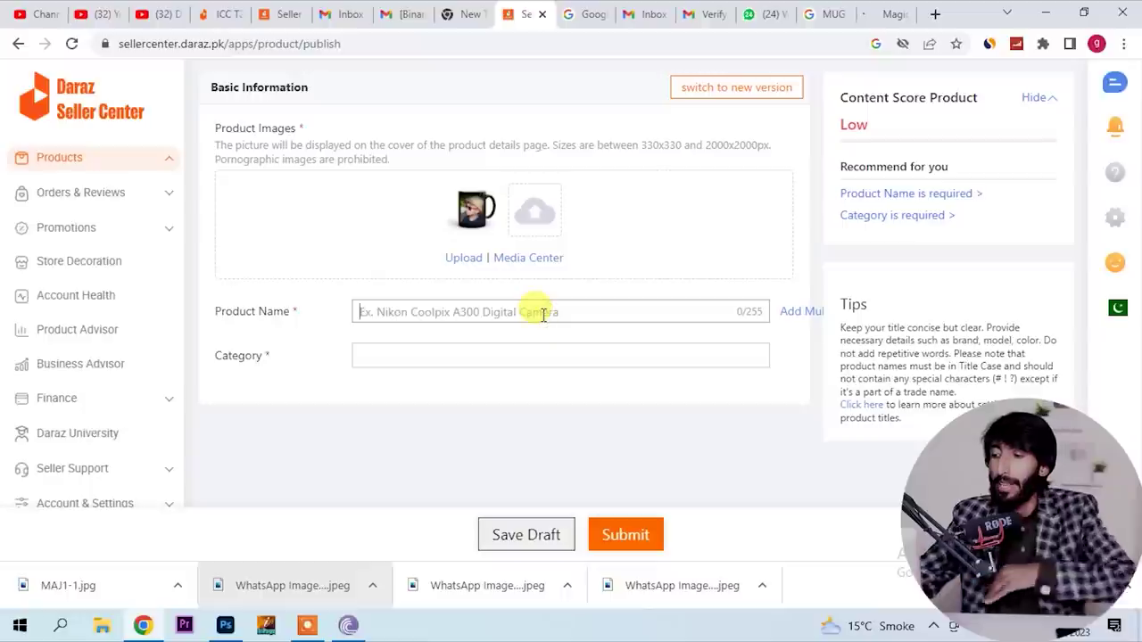
type("mUG")
key("BackSpace")
key("BackSpace")
key("BackSpace")
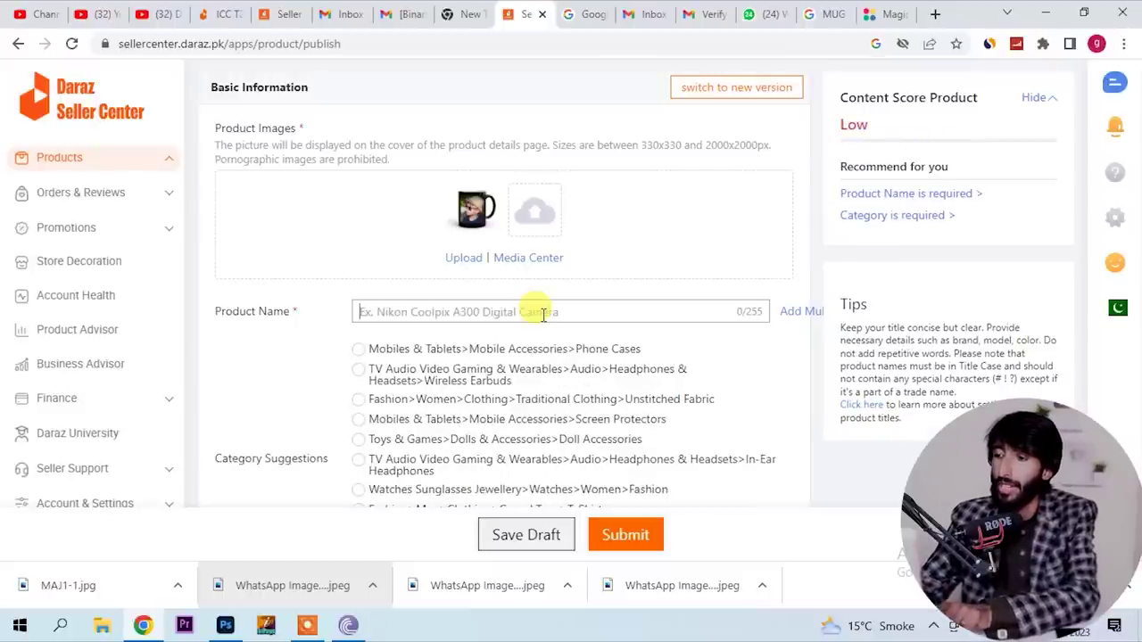
type("Mug")
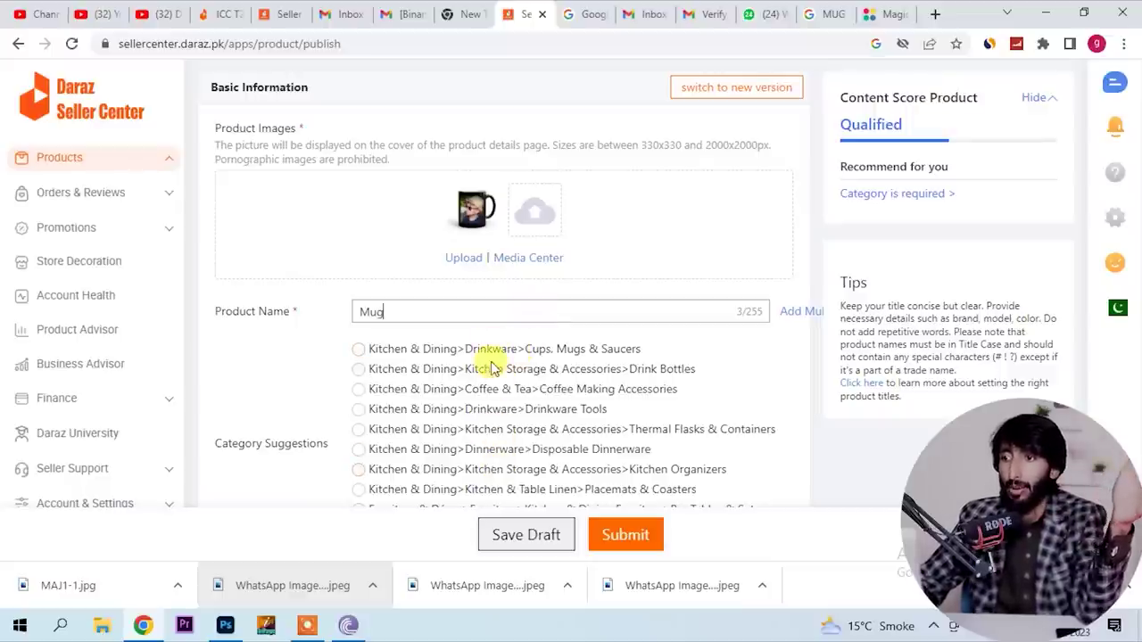
left_click(359, 353)
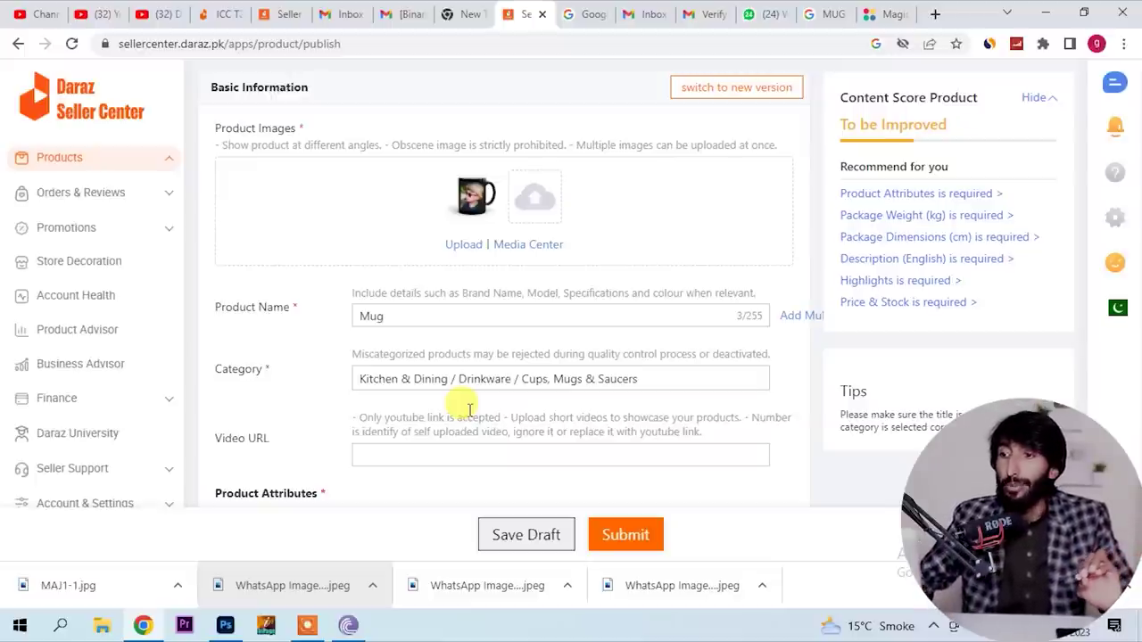
left_click(408, 453)
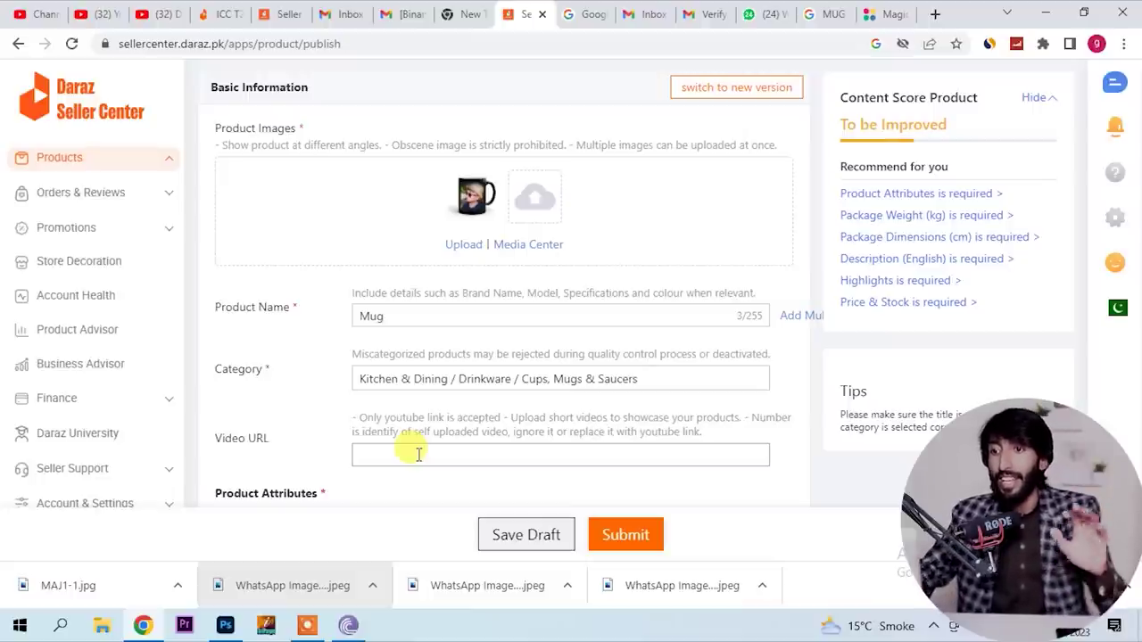
scroll(594, 441, "down", 2)
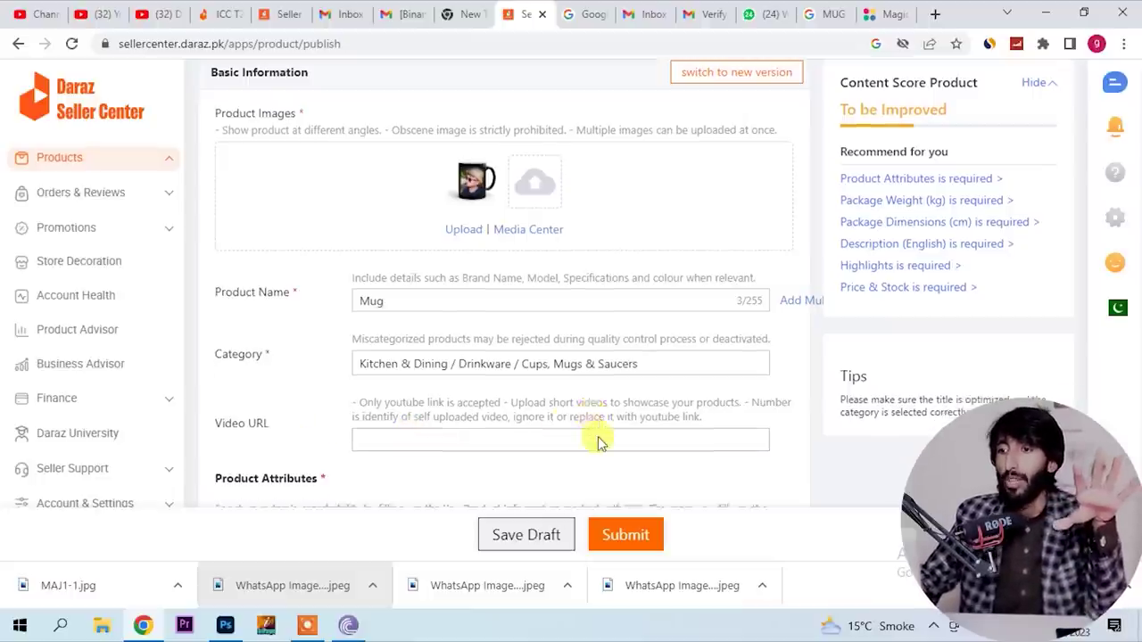
scroll(595, 420, "down", 2)
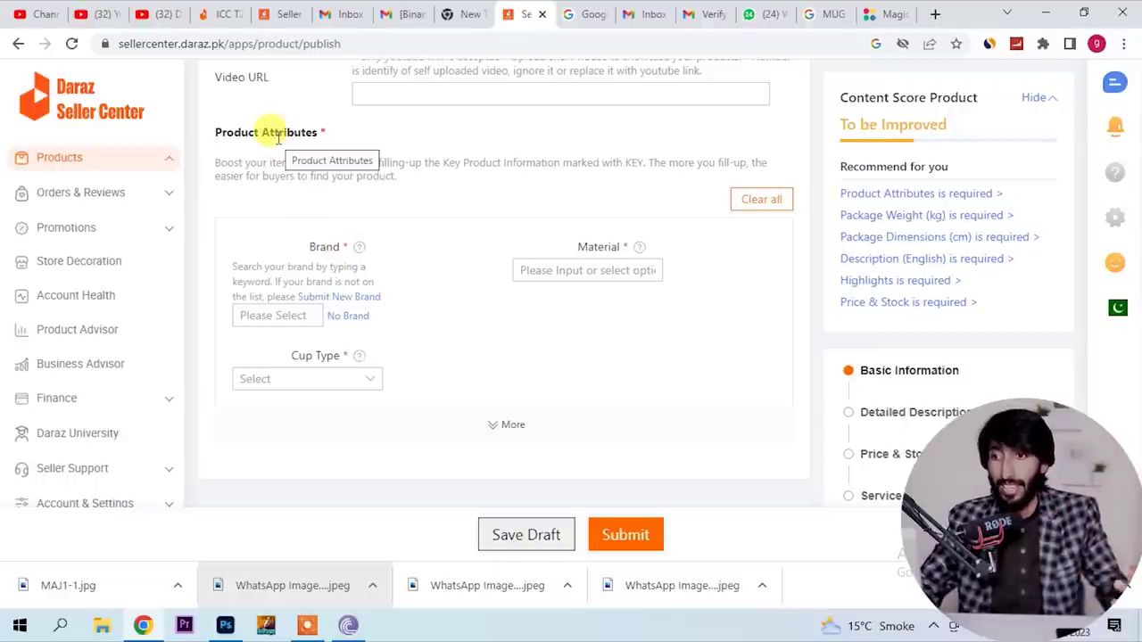
- Set the mug's brand to No Brand and its material to Glass
left_click(303, 315)
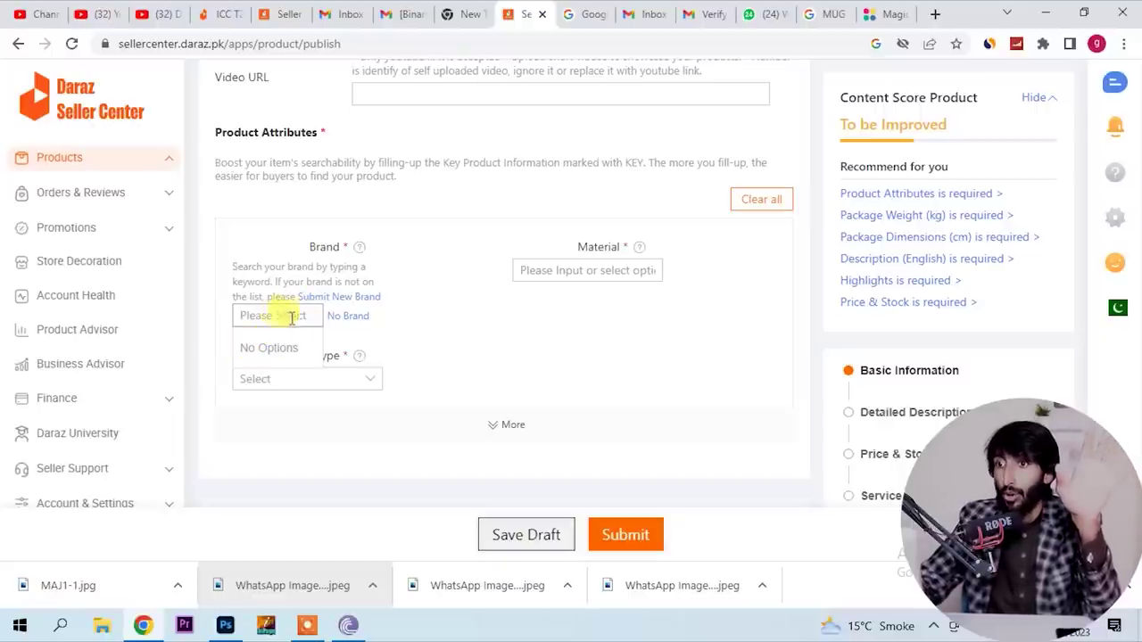
left_click(356, 317)
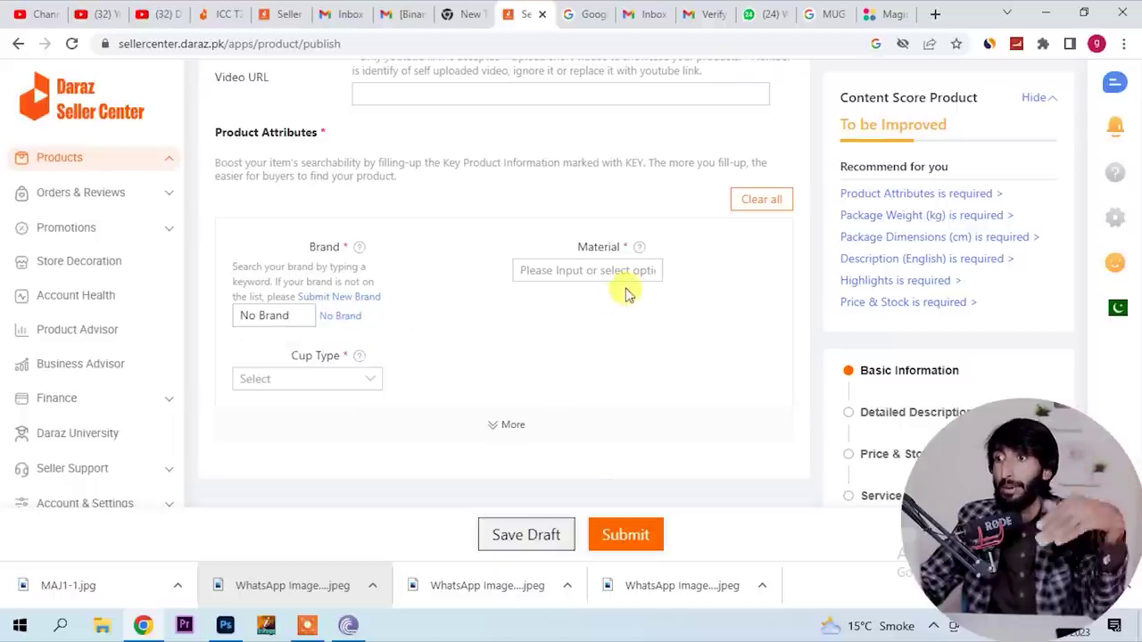
left_click(616, 273)
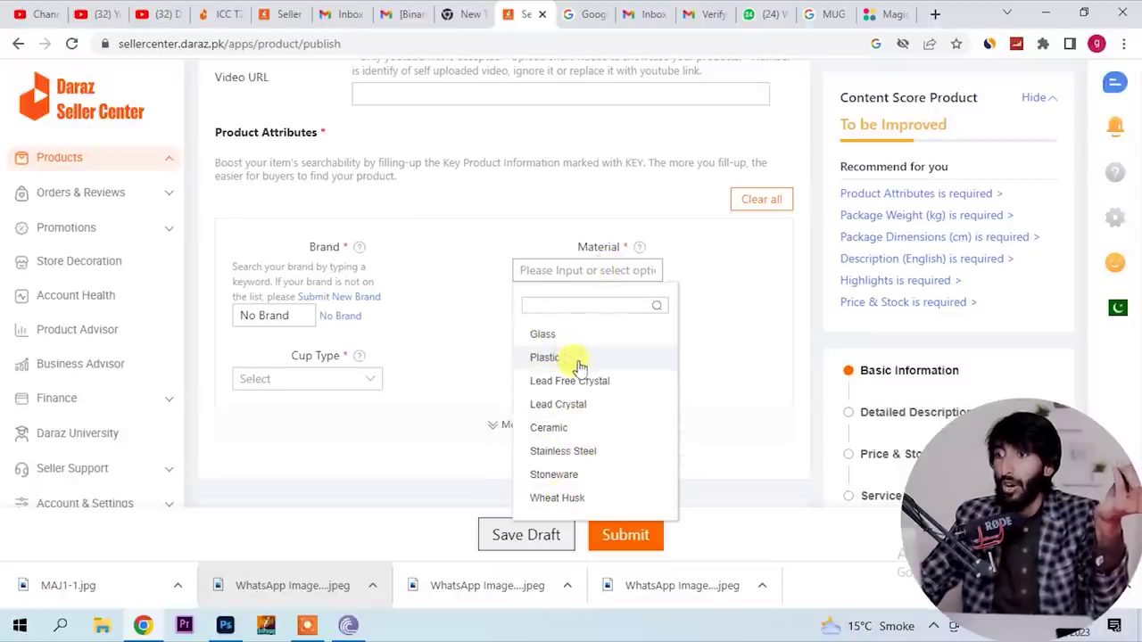
left_click(553, 336)
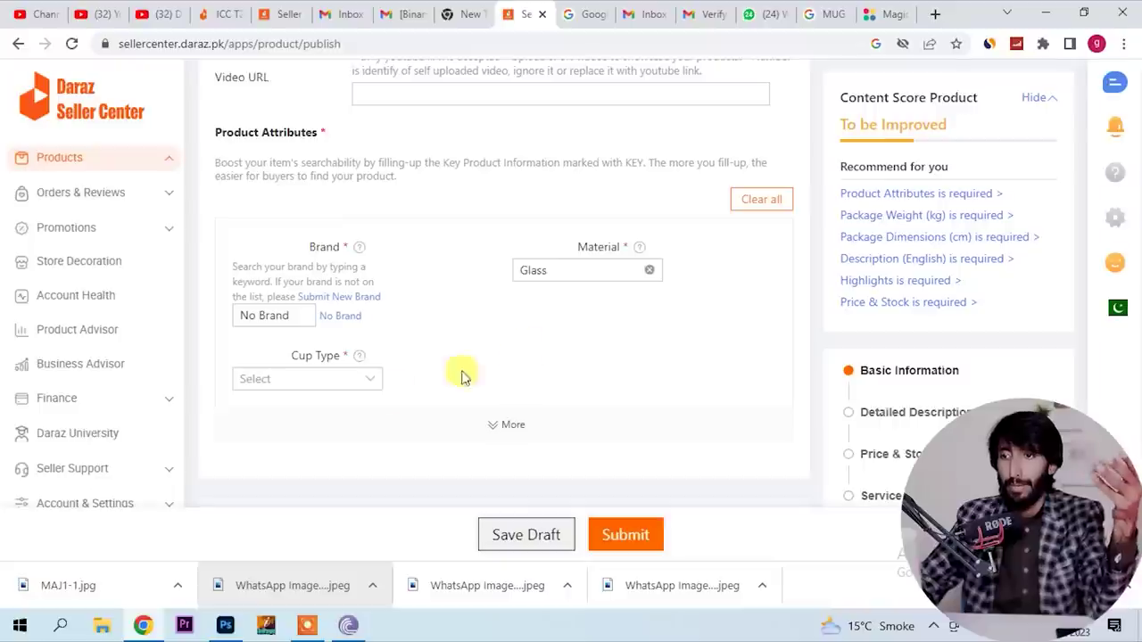
- Set Cup Type to Coffee Cups & Mugs and expand the additional attributes
left_click(334, 382)
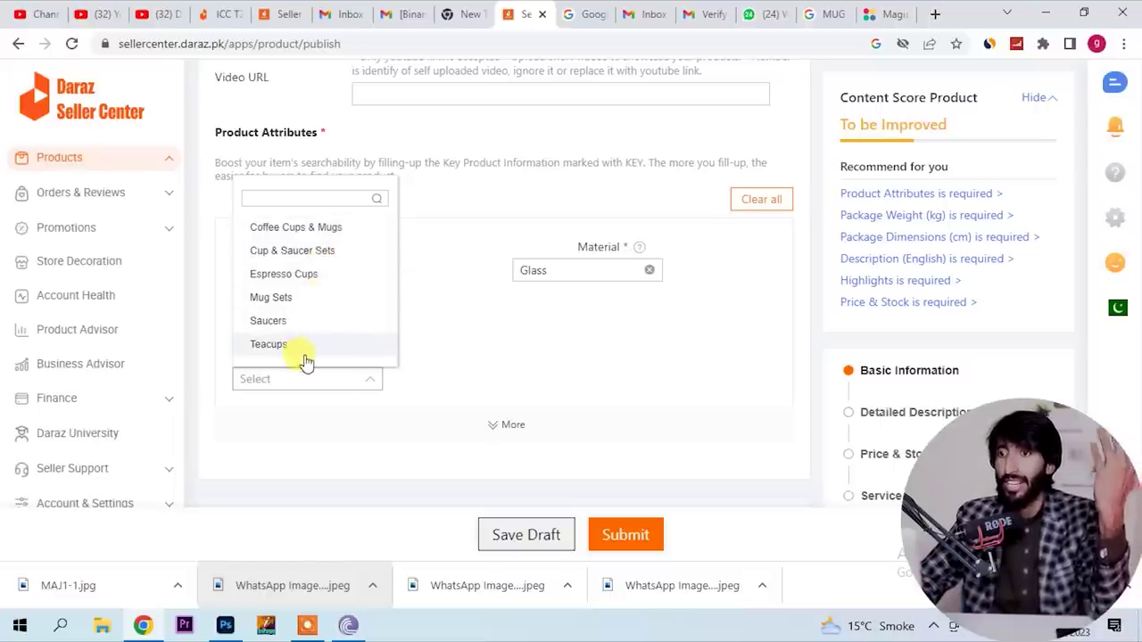
left_click(298, 228)
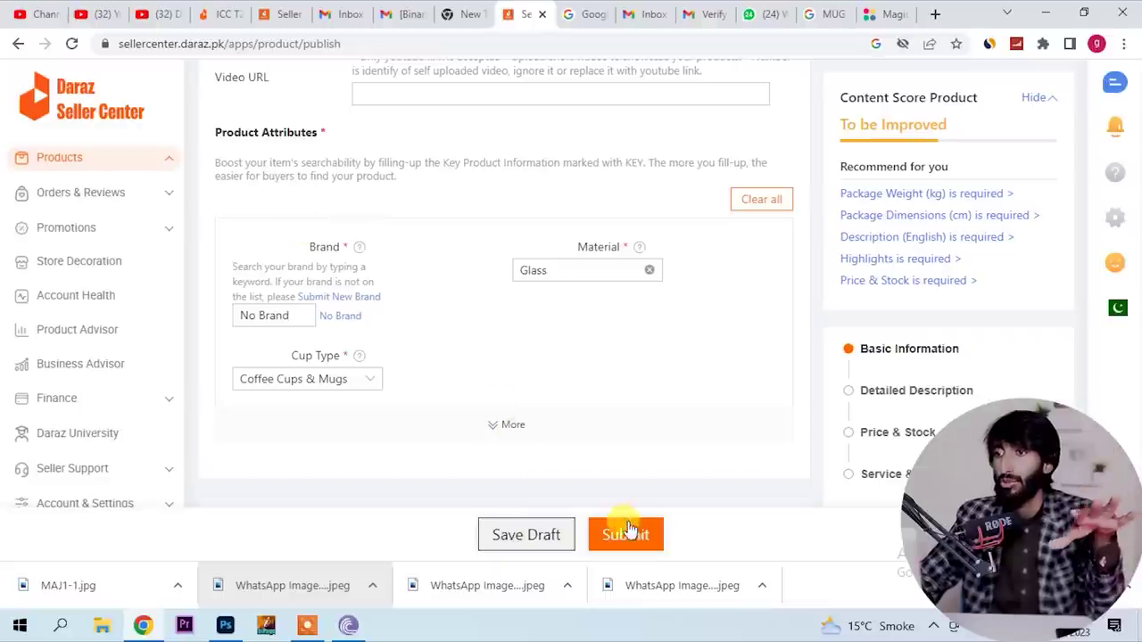
left_click(501, 426)
scroll(499, 428, "down", 3)
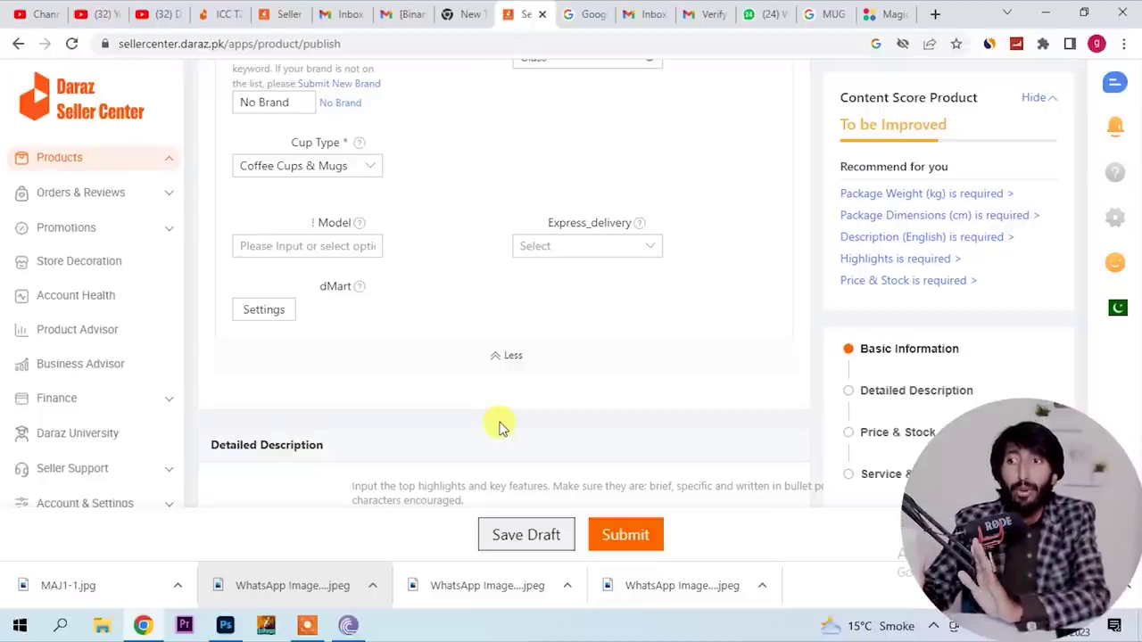
scroll(500, 428, "down", 3)
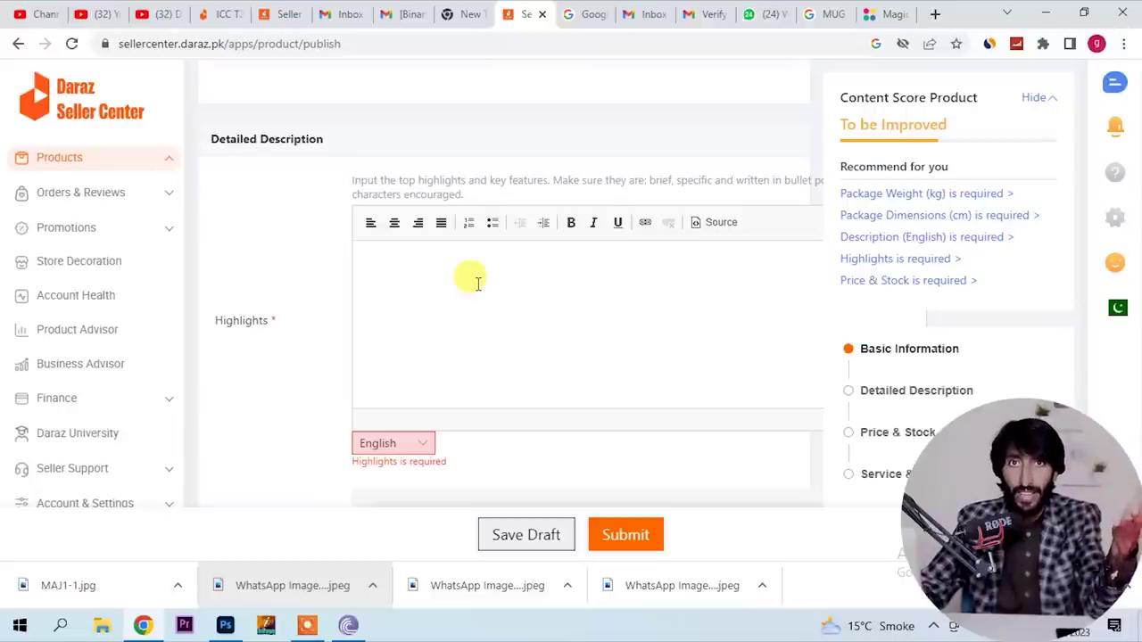
scroll(477, 283, "down", 3)
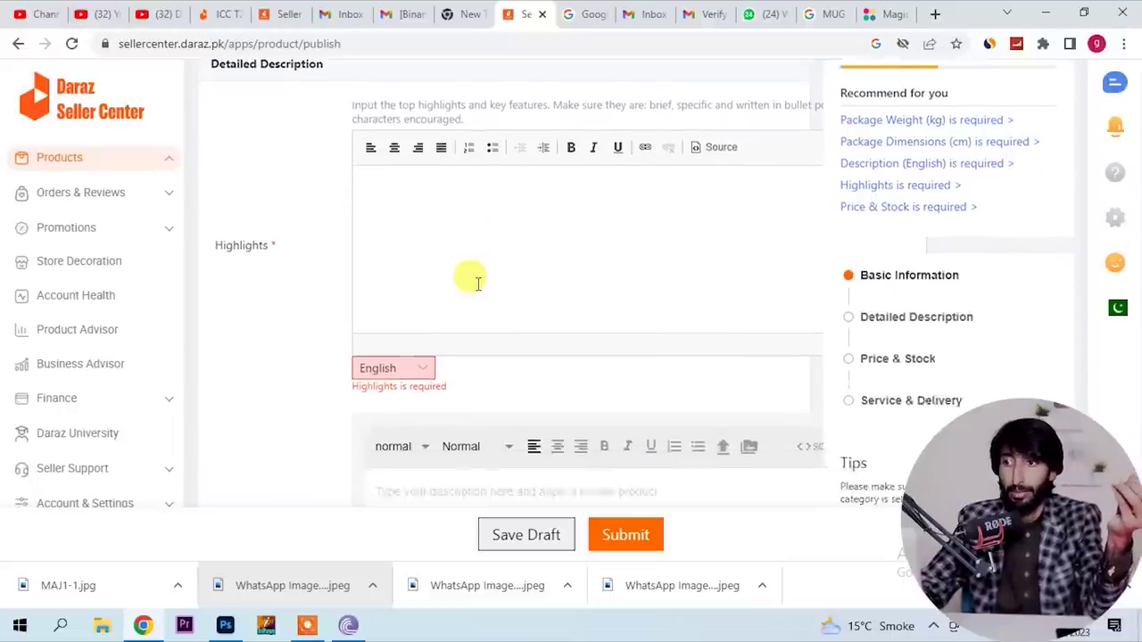
scroll(478, 283, "down", 2)
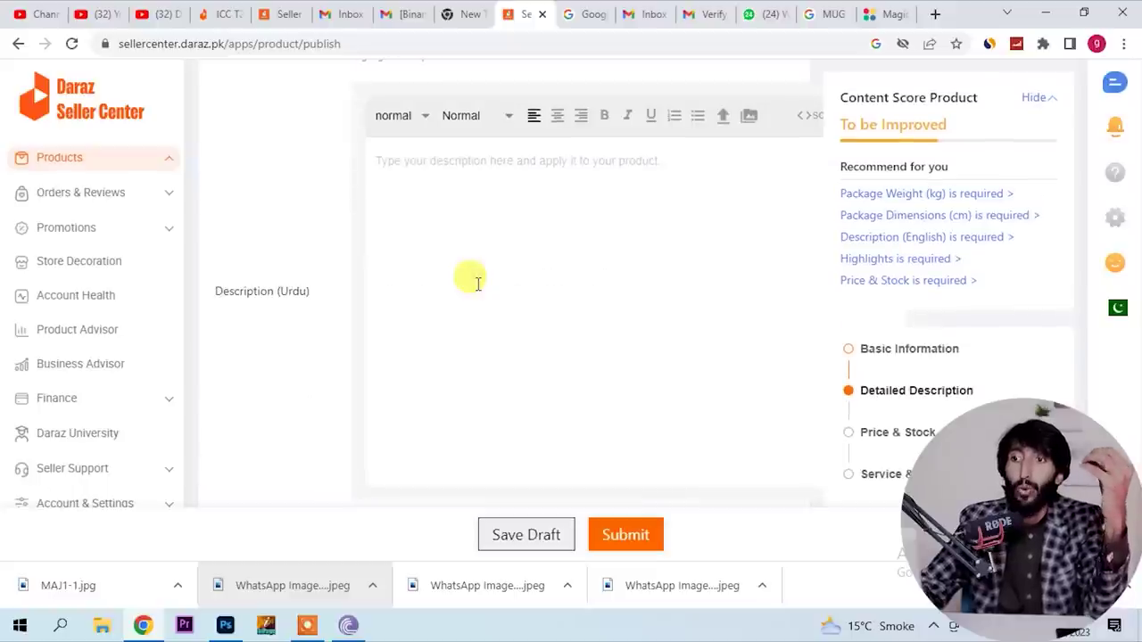
scroll(477, 283, "down", 3)
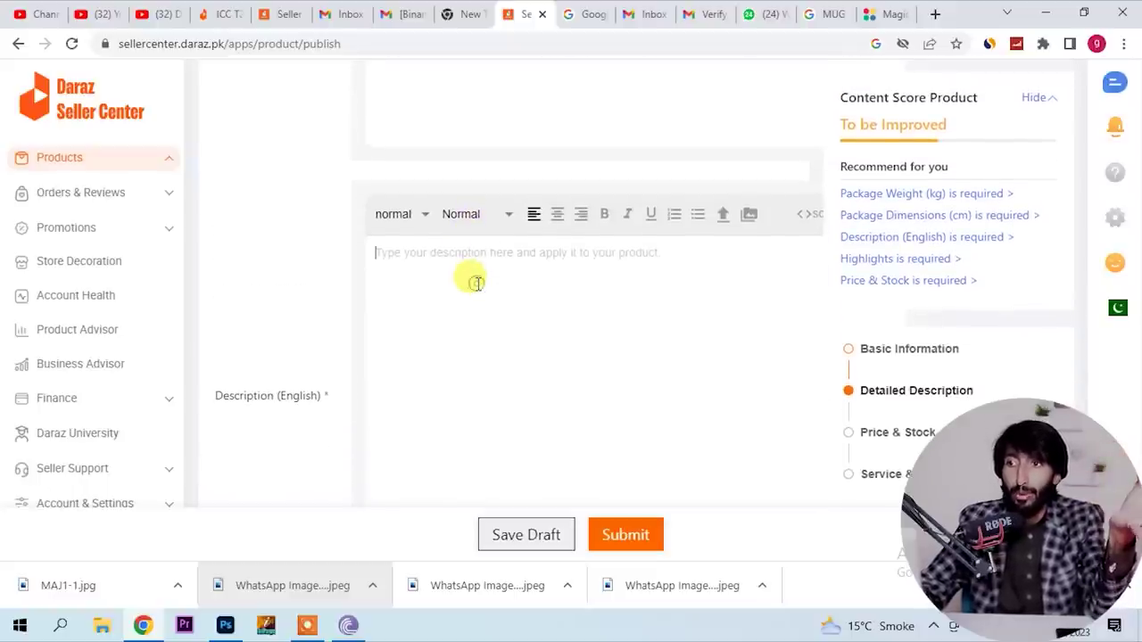
scroll(477, 284, "down", 4)
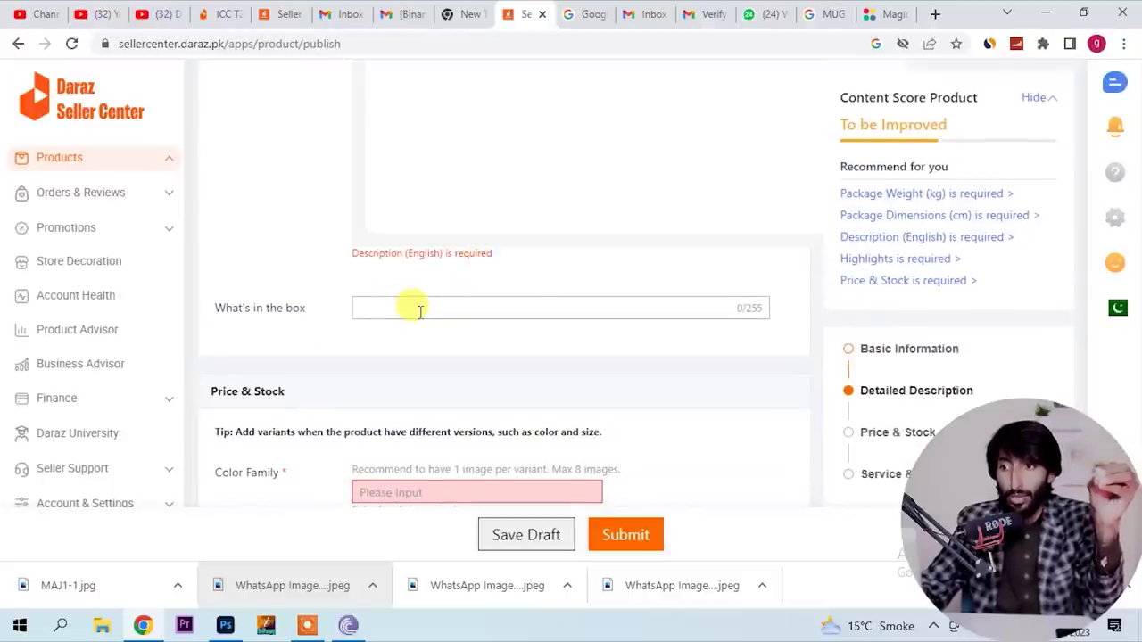
scroll(421, 312, "down", 2)
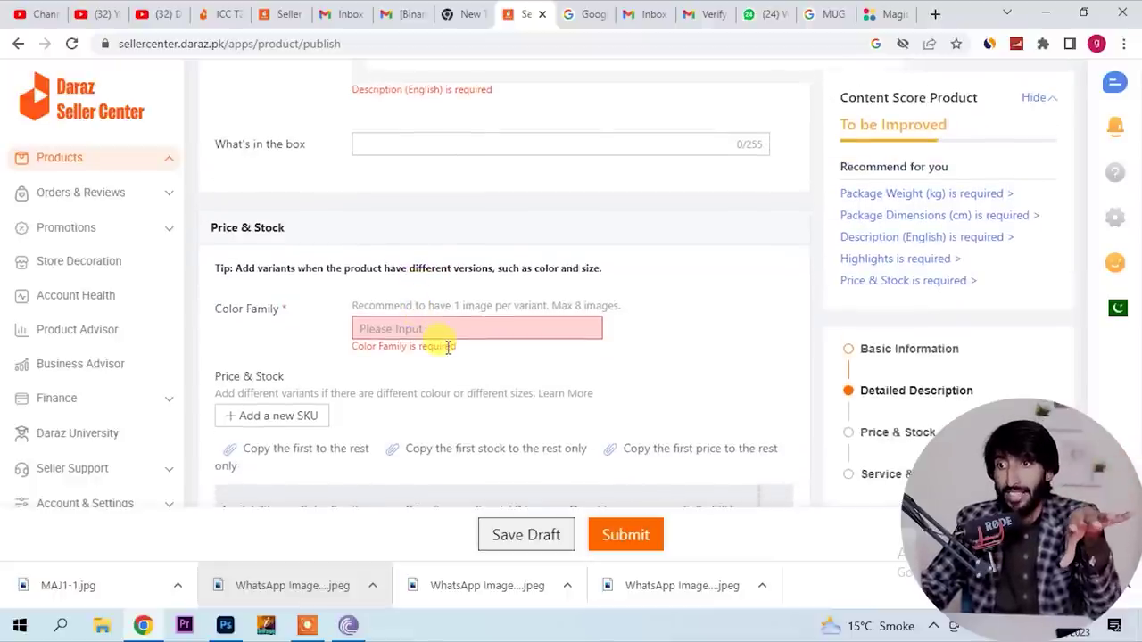
scroll(448, 348, "down", 3)
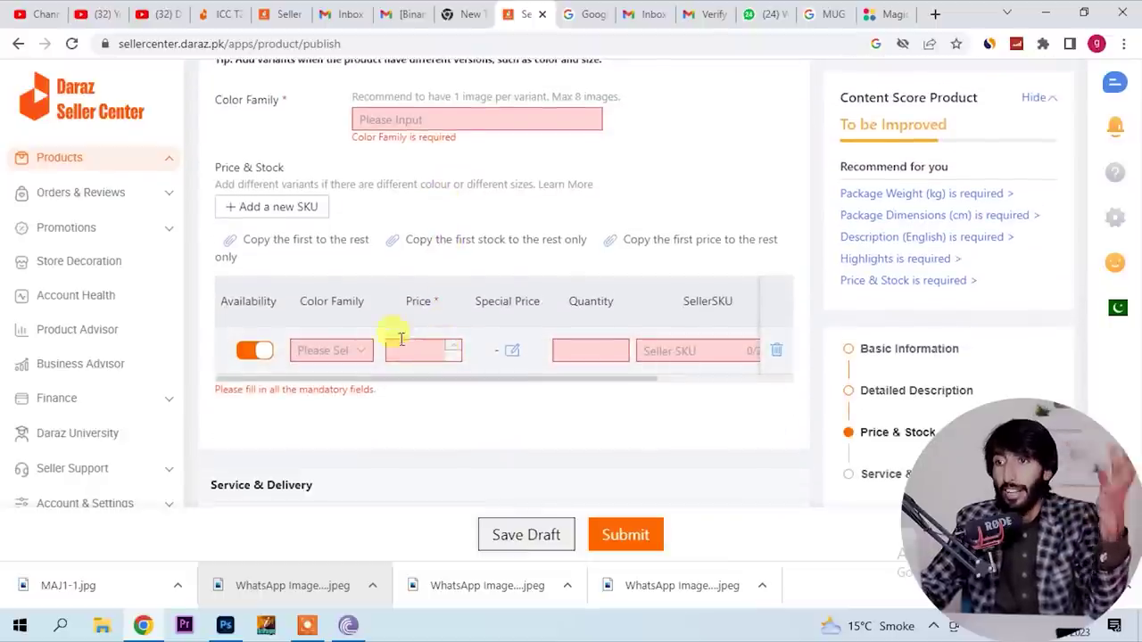
scroll(473, 455, "down", 1)
scroll(474, 455, "down", 1)
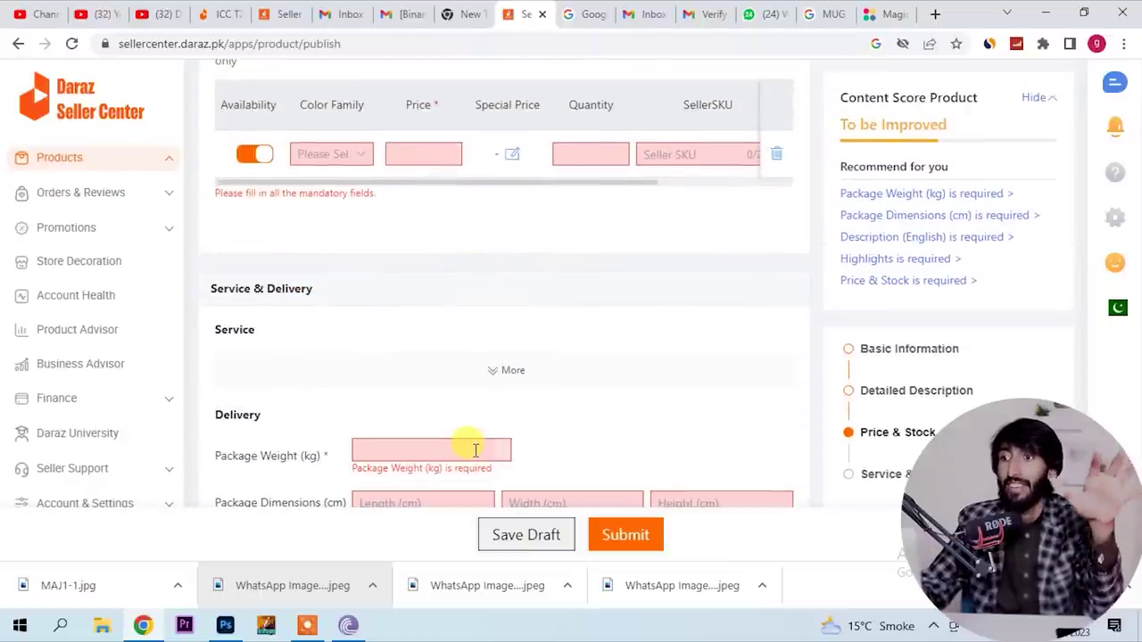
scroll(571, 388, "down", 1)
scroll(571, 388, "down", 3)
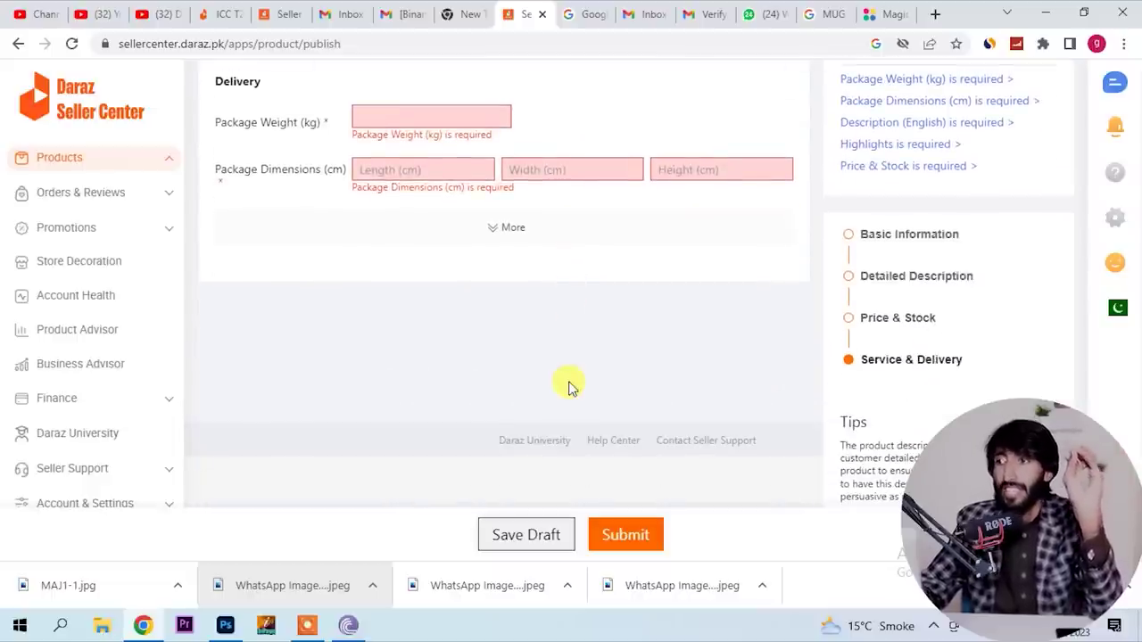
scroll(571, 388, "up", 12)
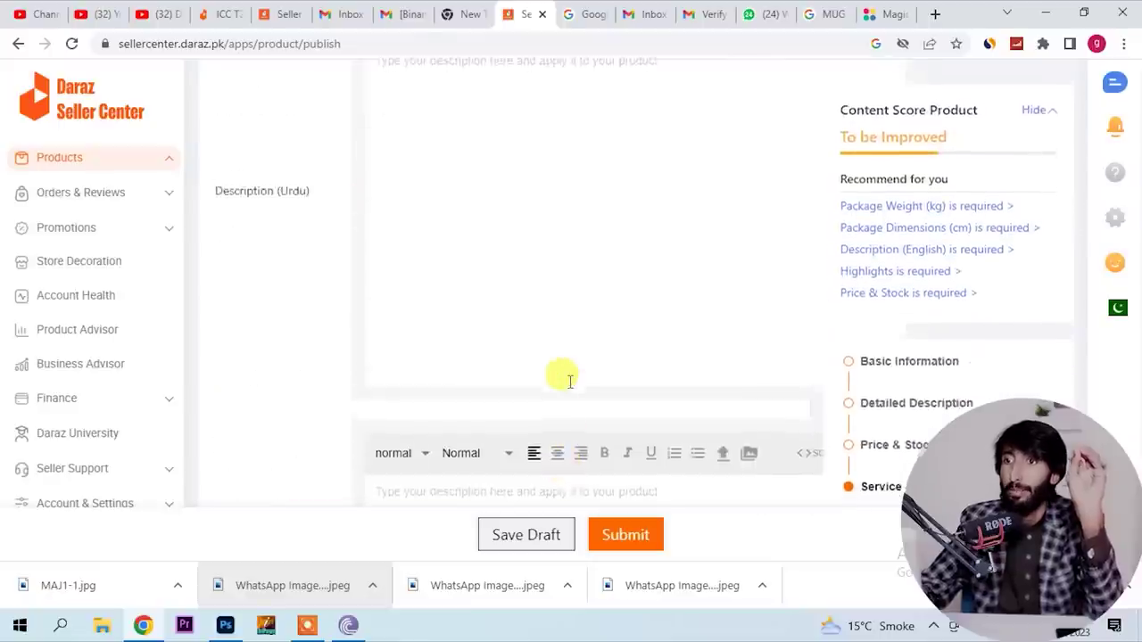
scroll(569, 381, "up", 8)
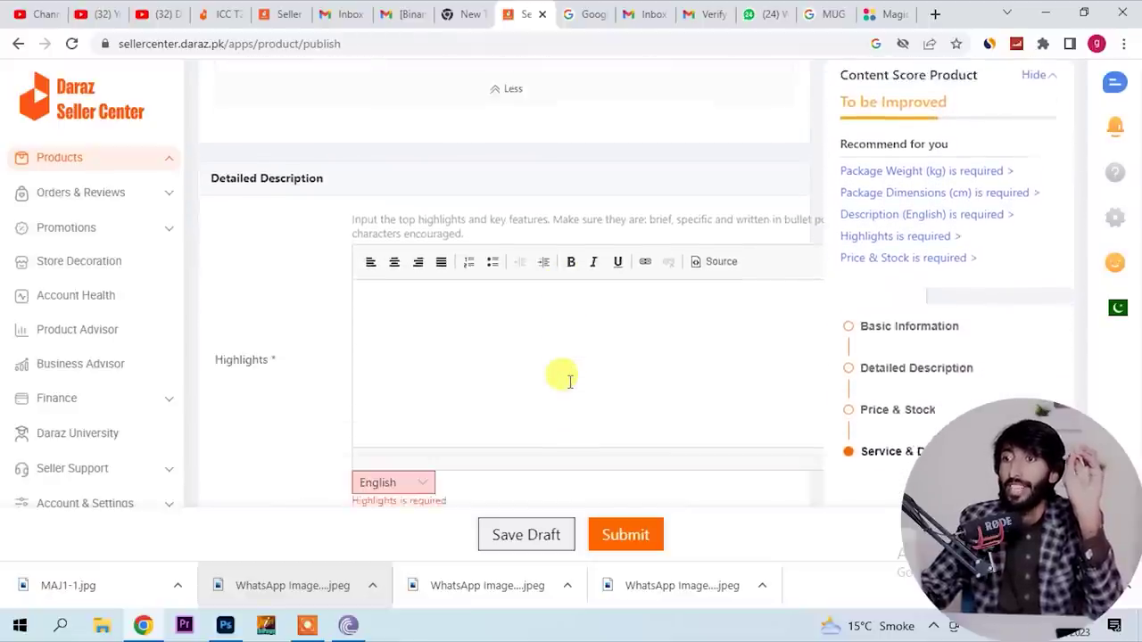
scroll(569, 381, "down", 1)
- Fill Highlights and the description with placeholder text, clearing and retyping the description
left_click(550, 310)
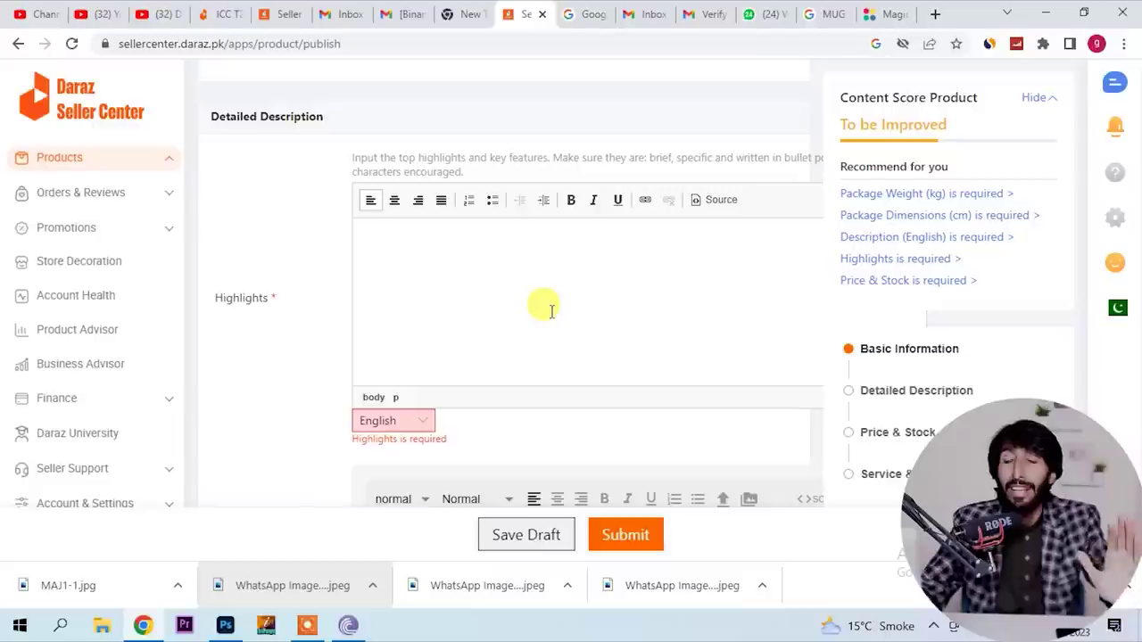
type("kjdfhksjdhckjac")
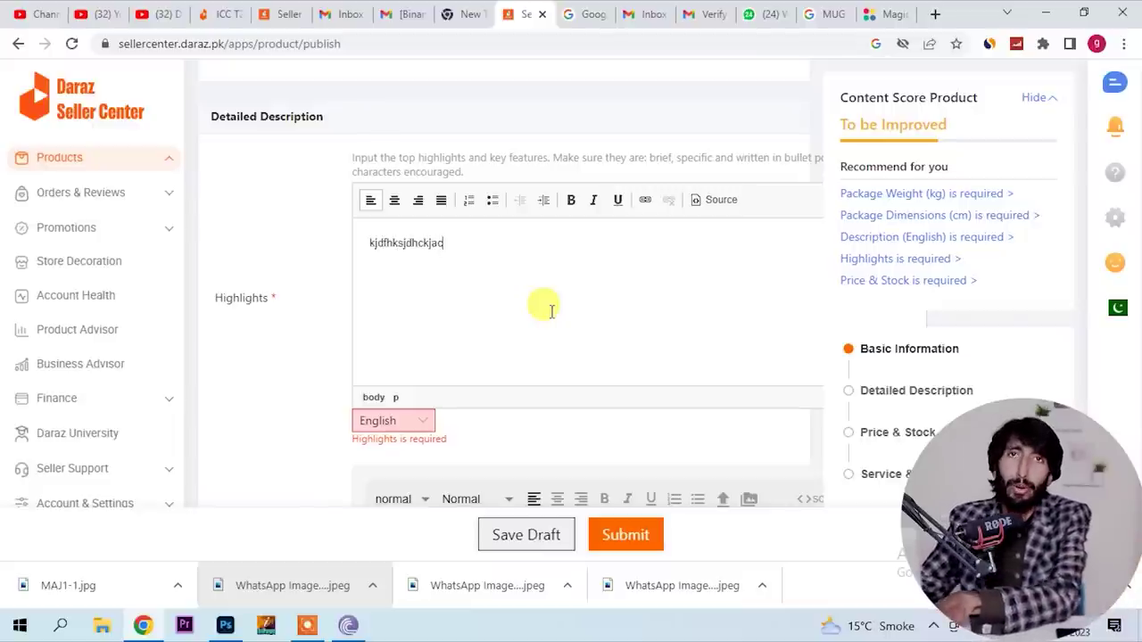
type("gahkashgcakhscgkahsgcakhscgkajshca")
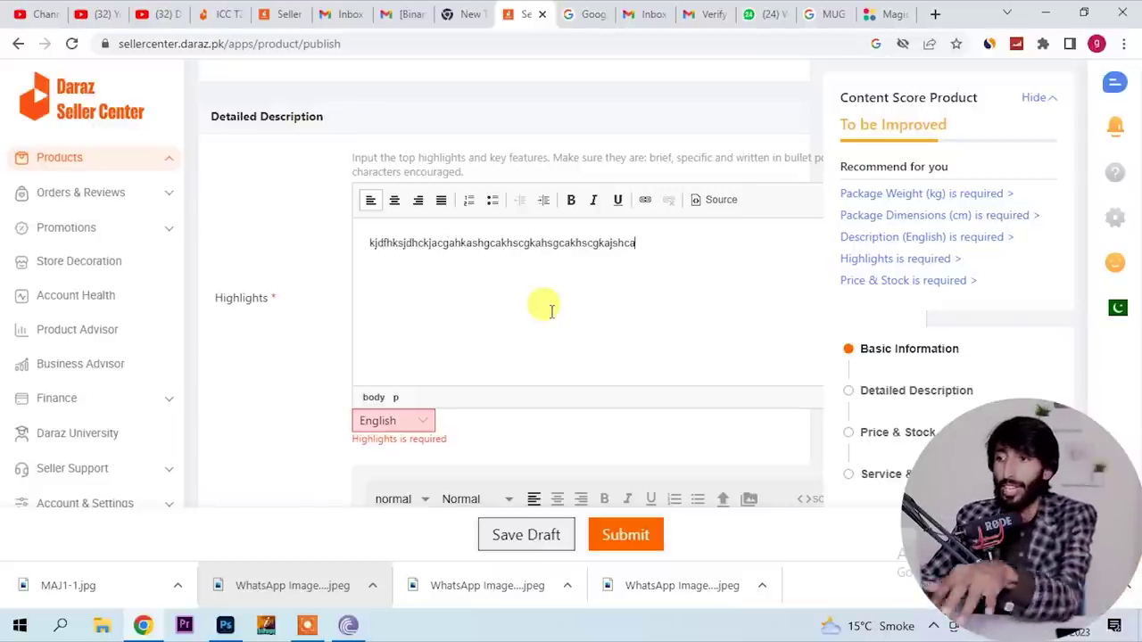
scroll(560, 378, "down", 3)
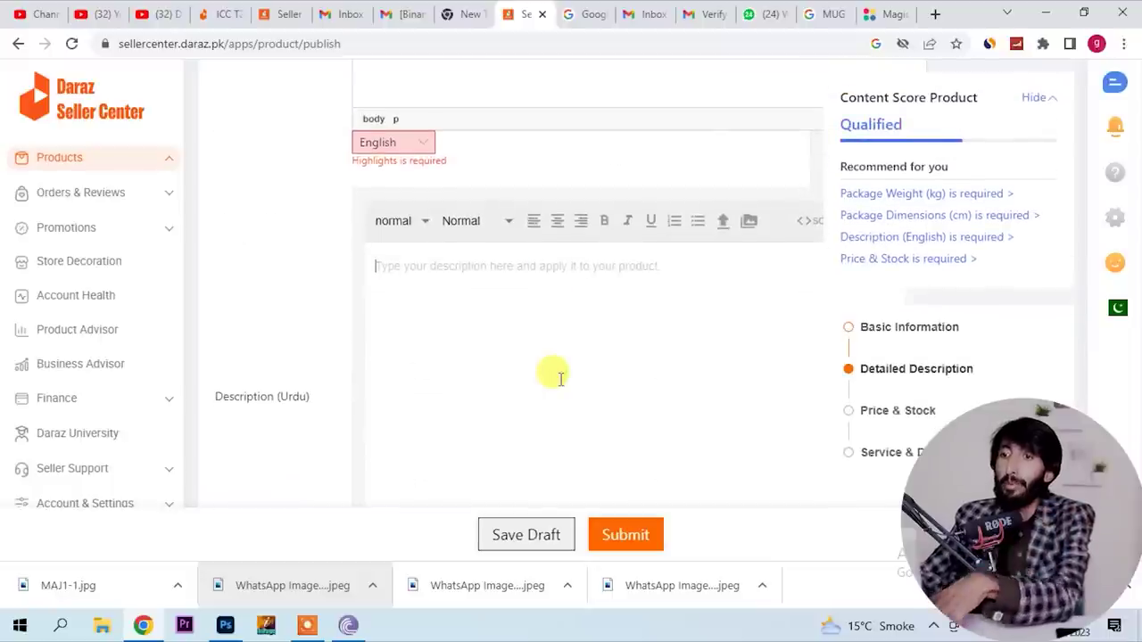
type("s,nd,smnc,man,cmn,smnv")
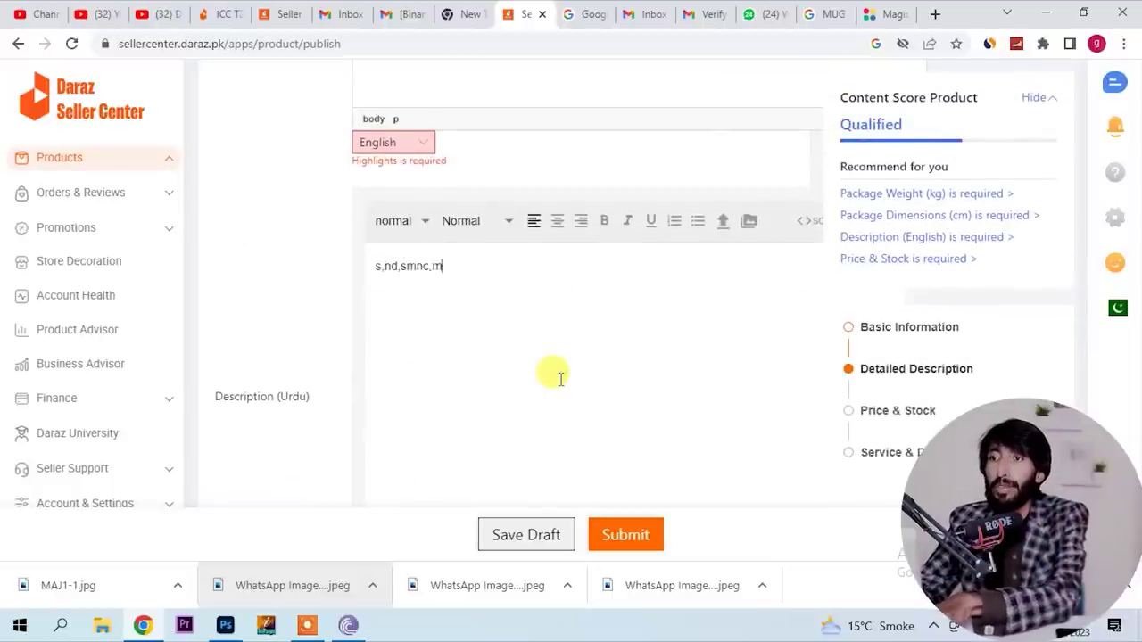
key("ctrl+a")
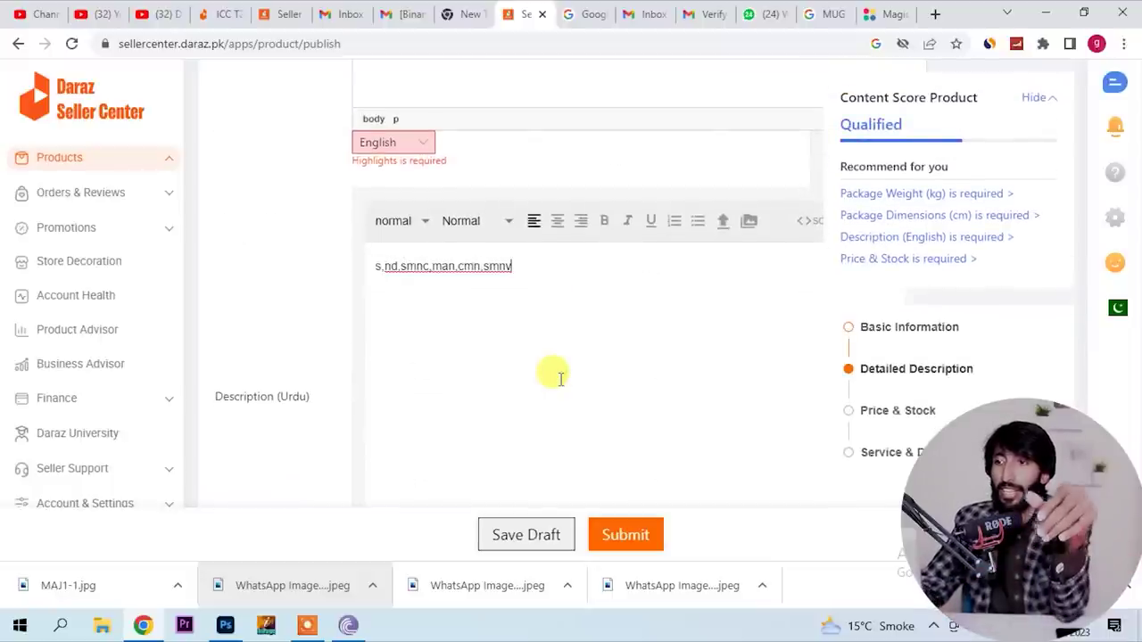
key("BackSpace")
type(",ksdnvs,nv,sfbv,sbv,nvb,sdmbv")
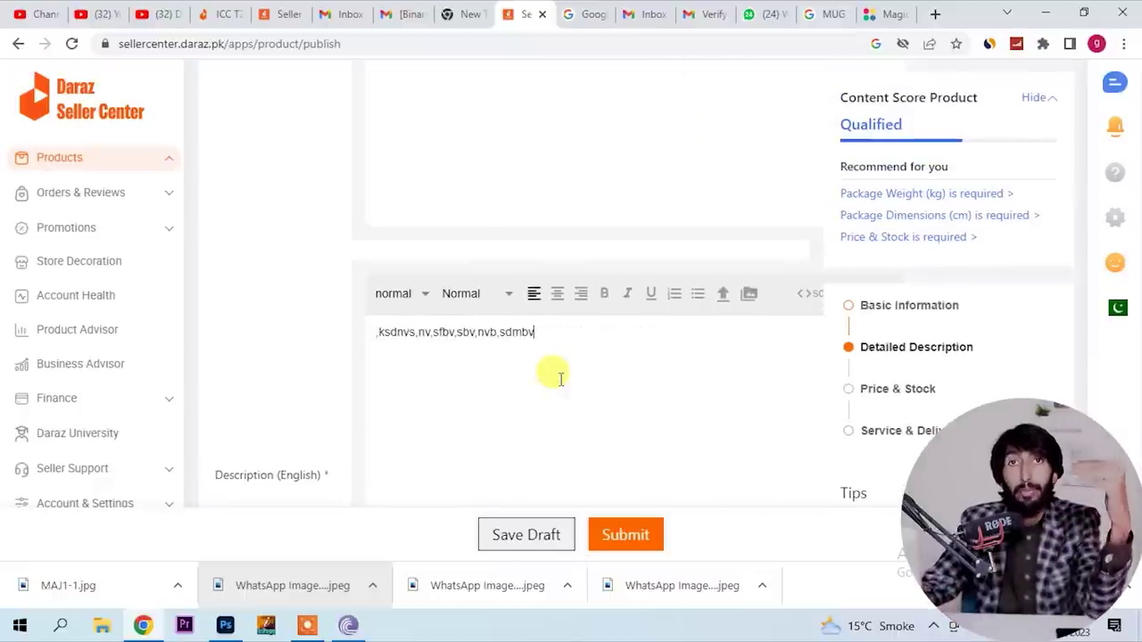
- Enter 'Mug' in the What's in the box field
scroll(560, 378, "down", 2)
scroll(561, 379, "down", 2)
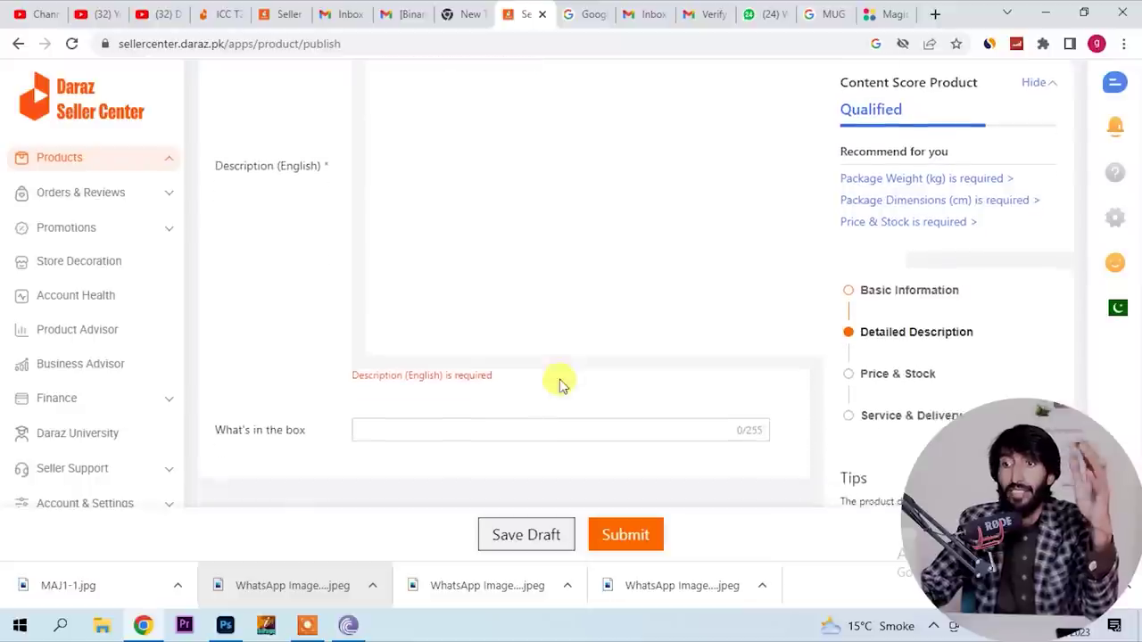
left_click(562, 389)
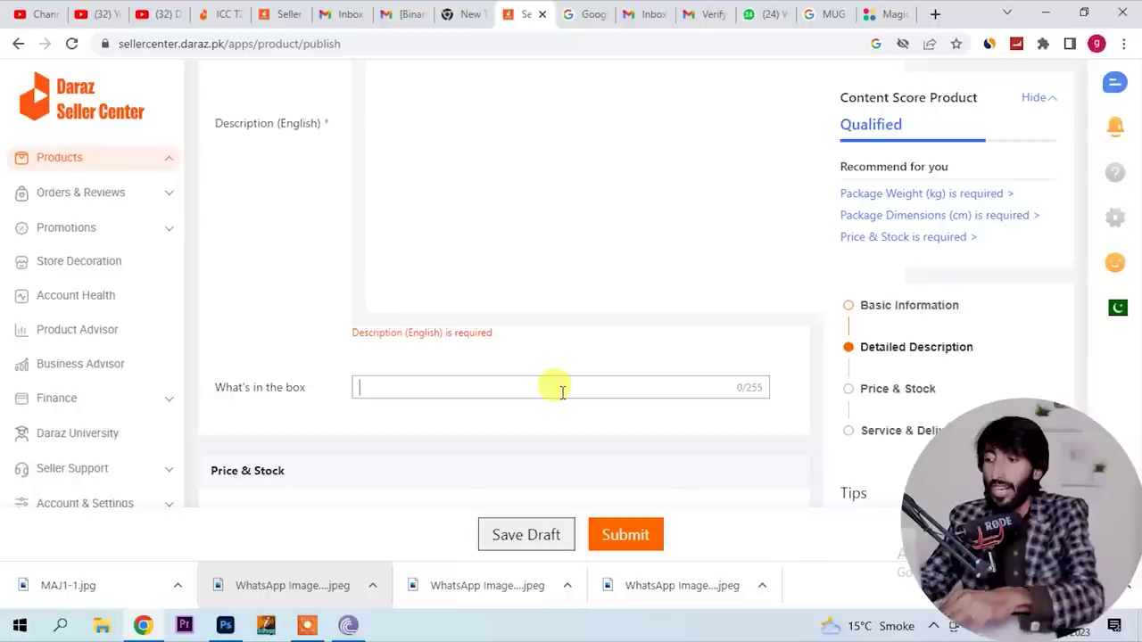
type("C")
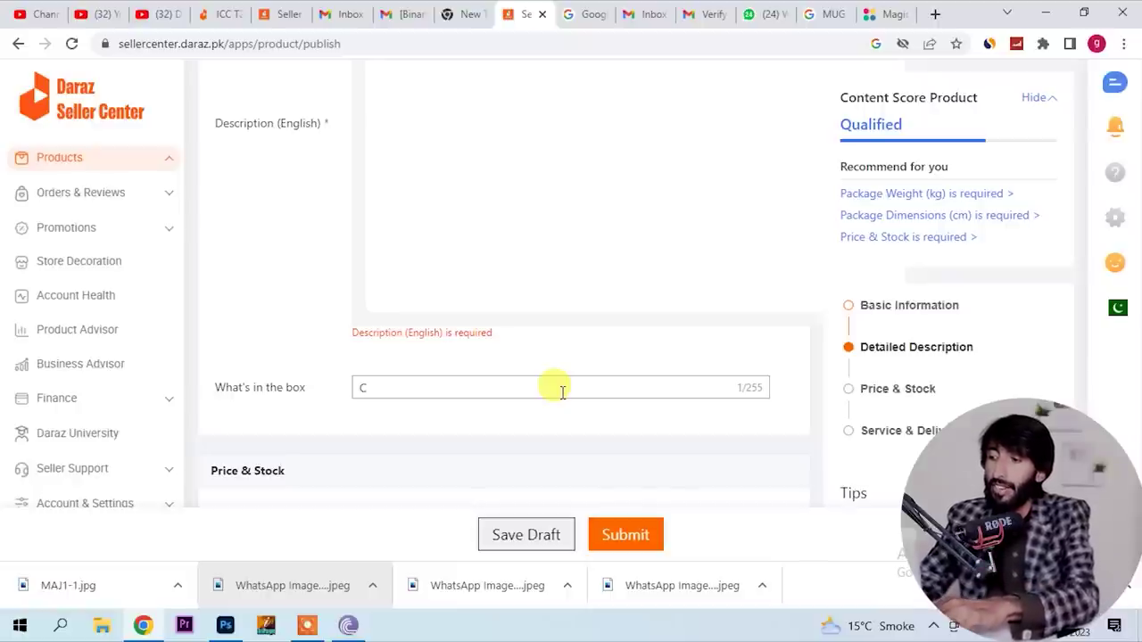
key("BackSpace")
type("Mug")
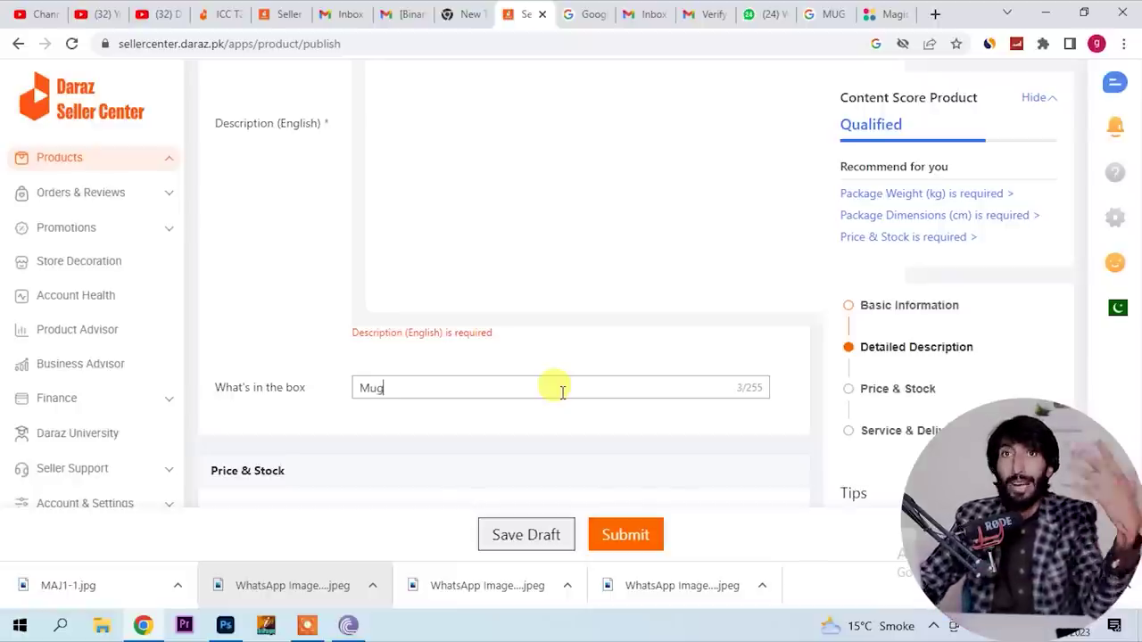
scroll(555, 389, "down", 3)
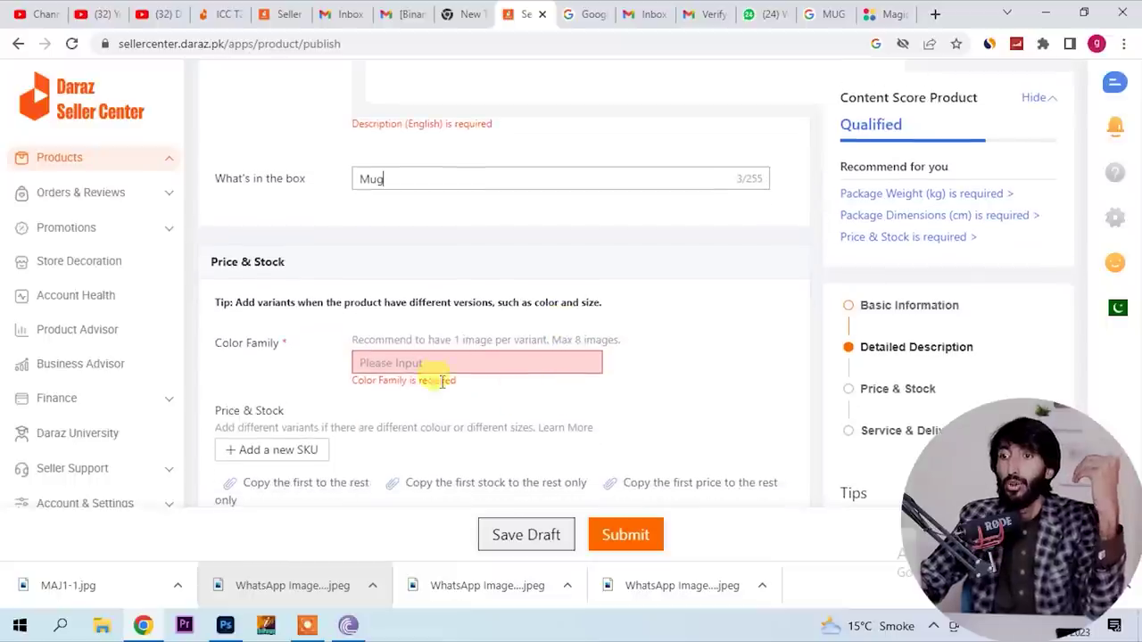
- Set the variant's colour family to Multicolor
left_click(413, 364)
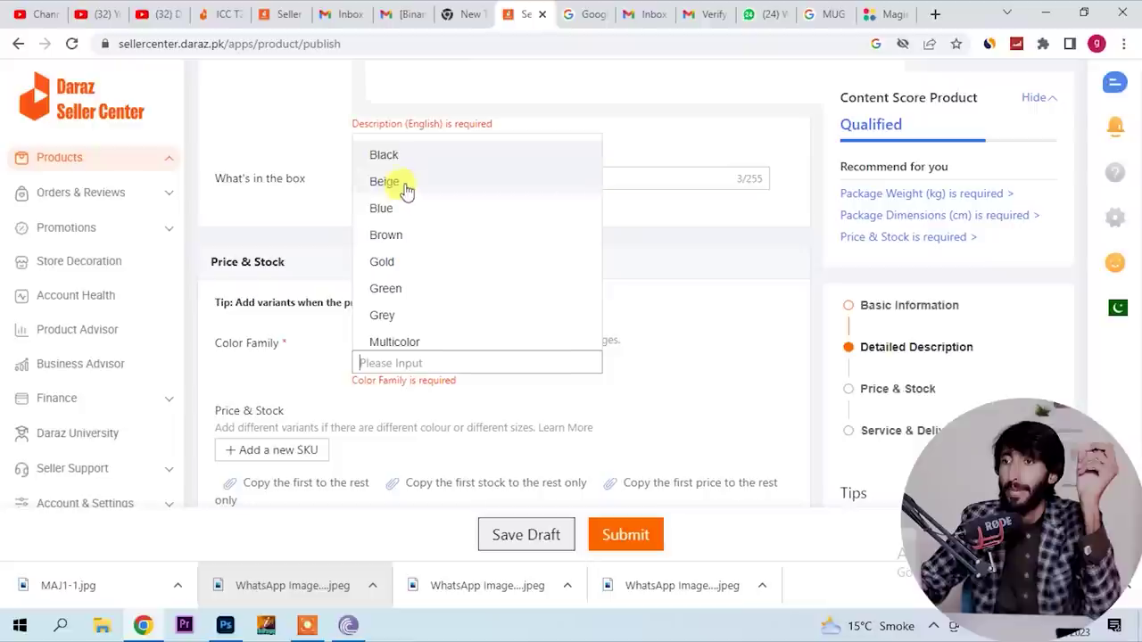
left_click(395, 340)
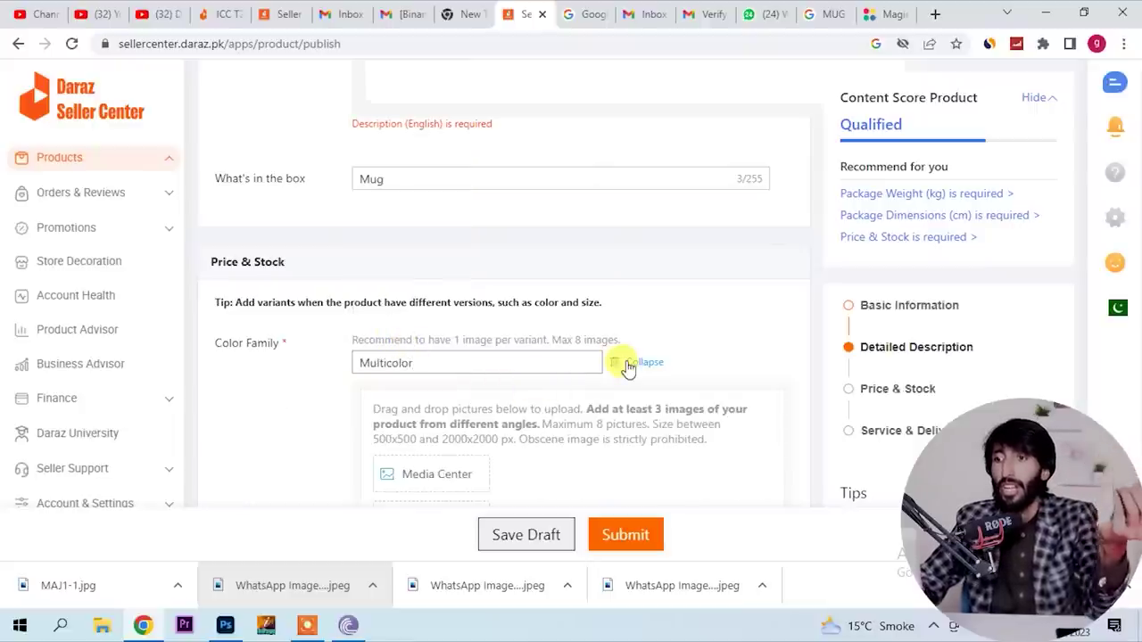
scroll(723, 366, "down", 2)
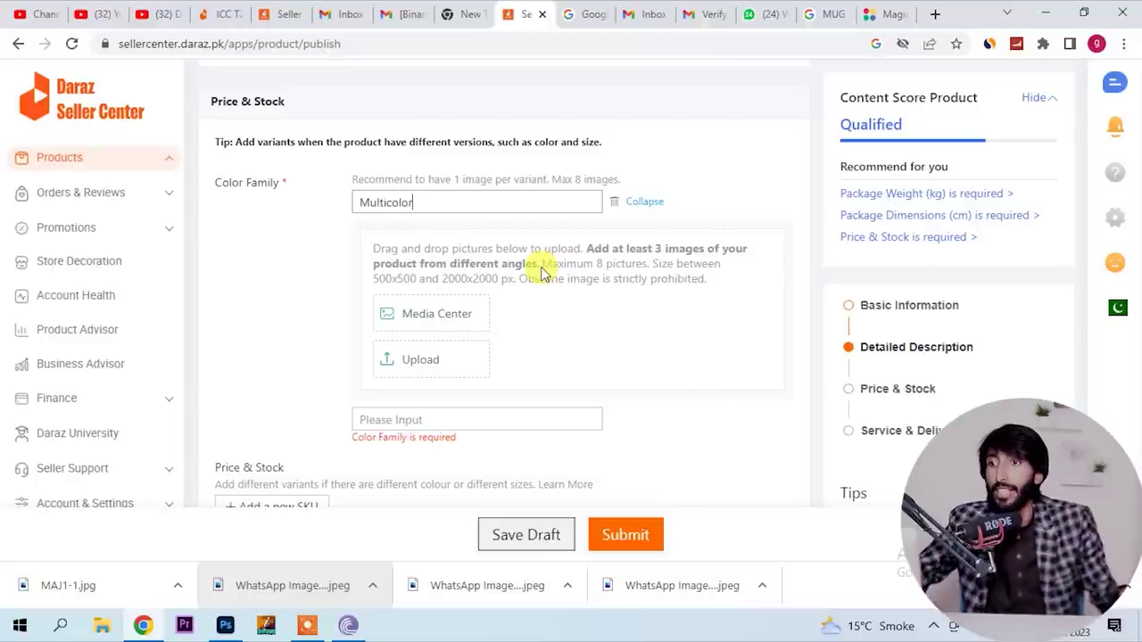
scroll(540, 272, "down", 2)
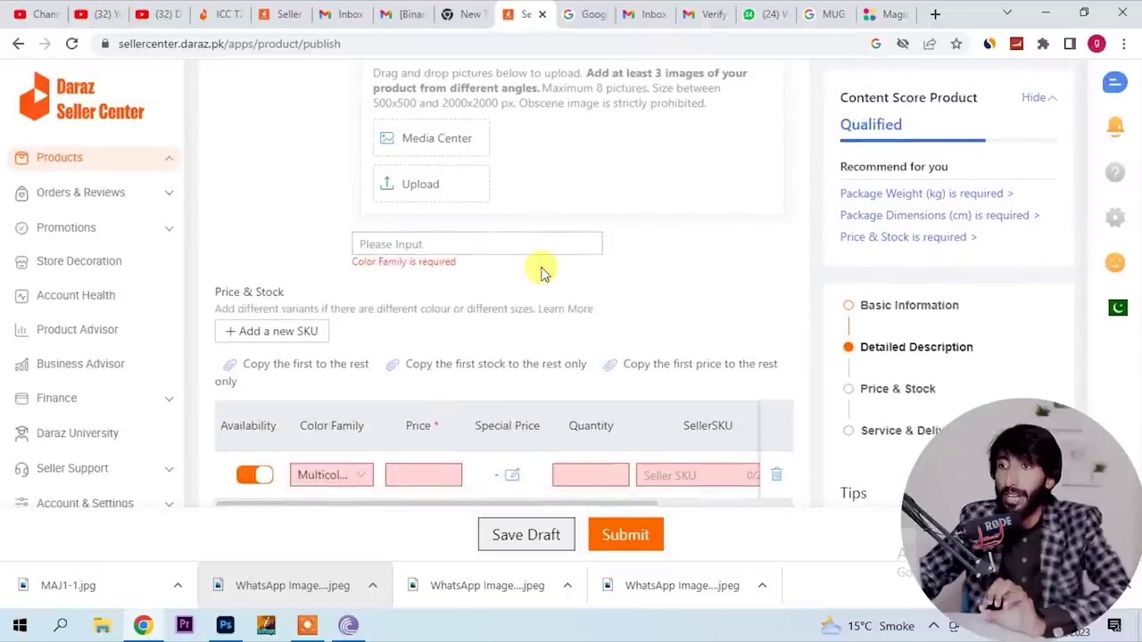
scroll(665, 284, "up", 2)
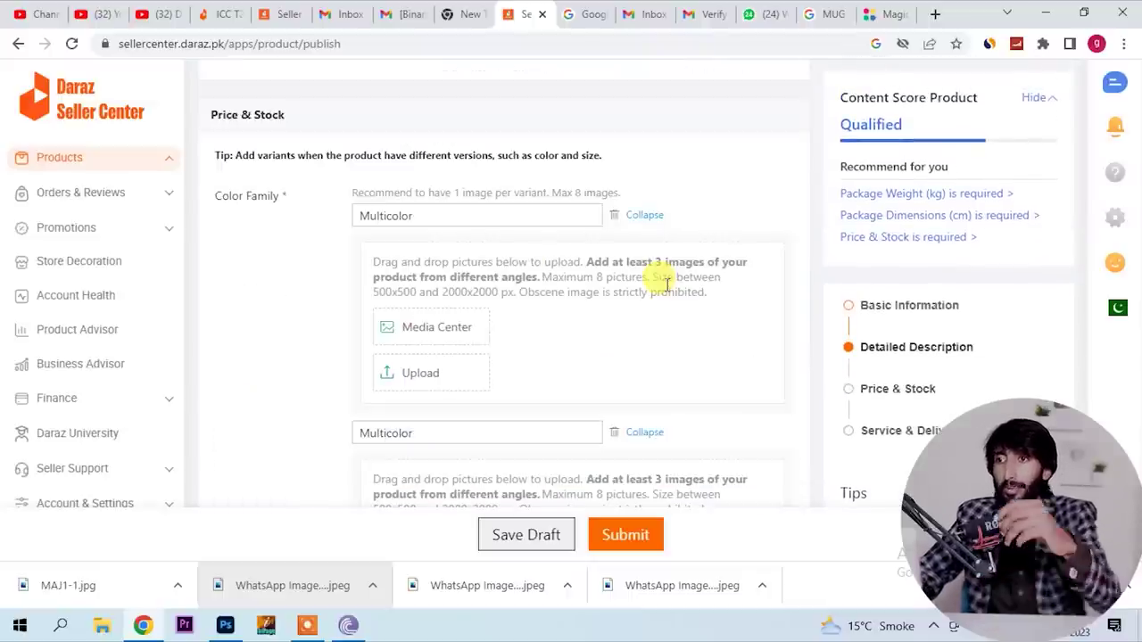
- Leave the first variant's colour as Multicolor and review the two-row Price & Stock table
left_click(490, 216)
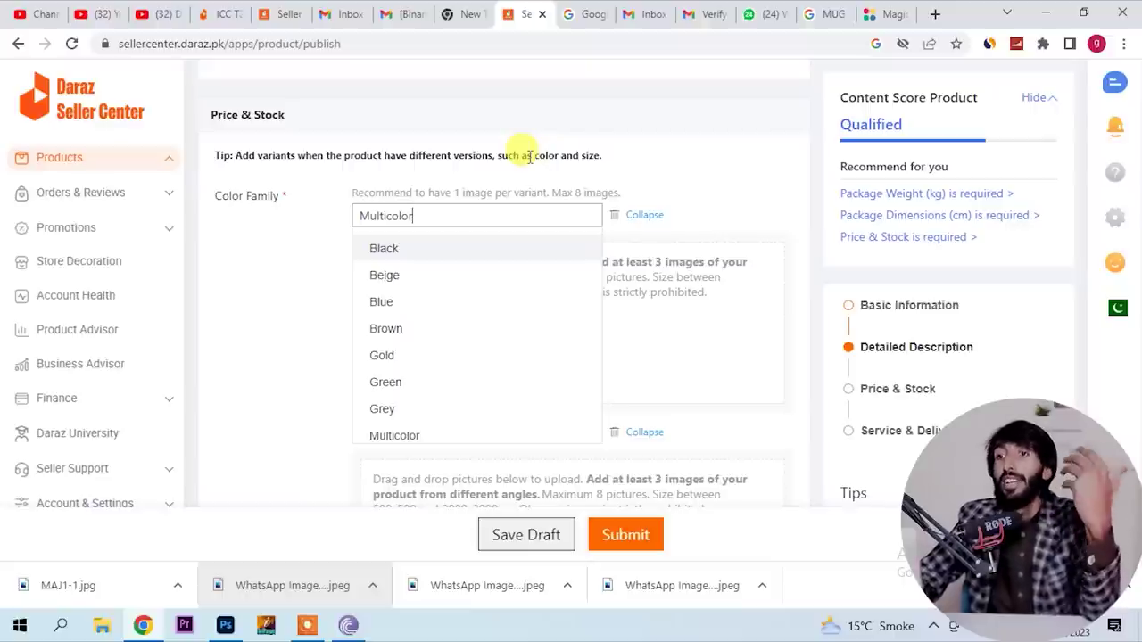
left_click(284, 276)
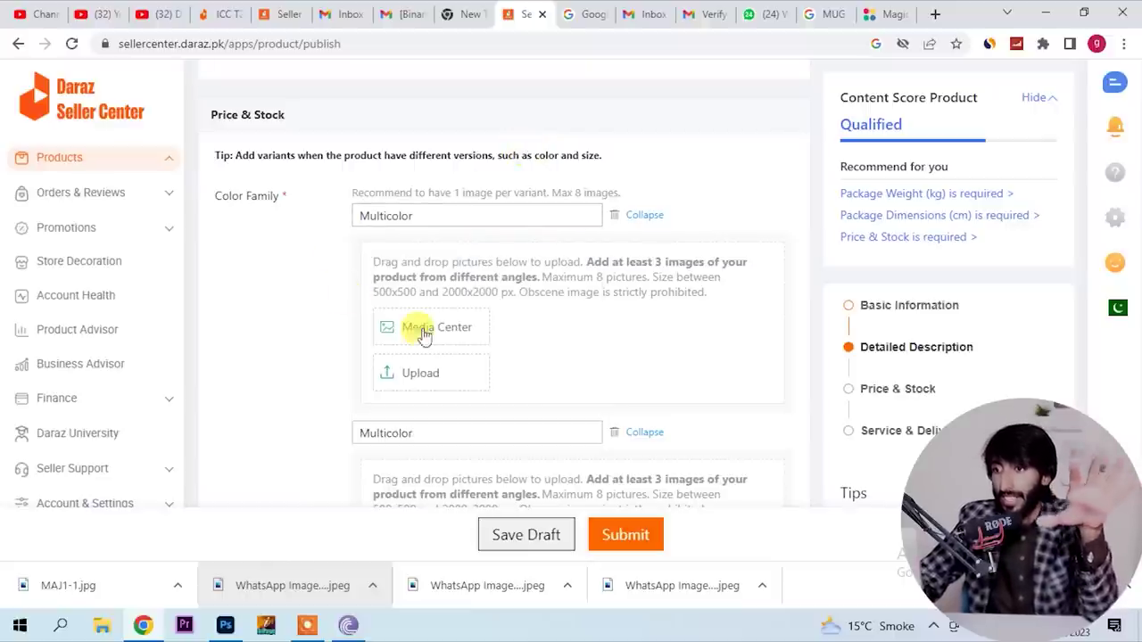
scroll(545, 344, "down", 2)
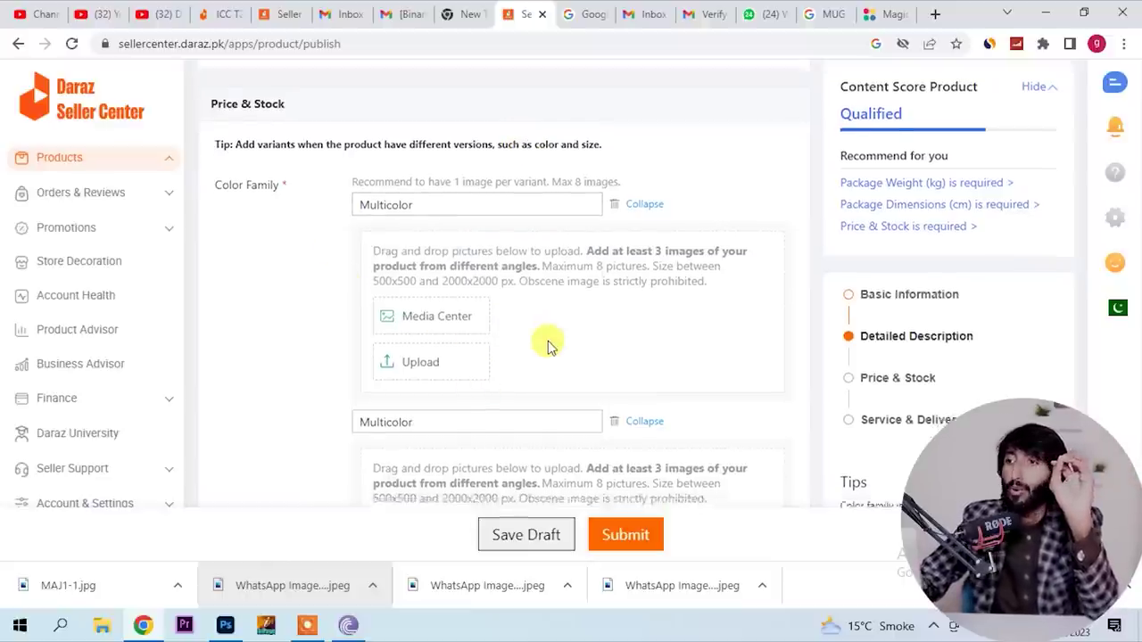
scroll(545, 343, "up", 1)
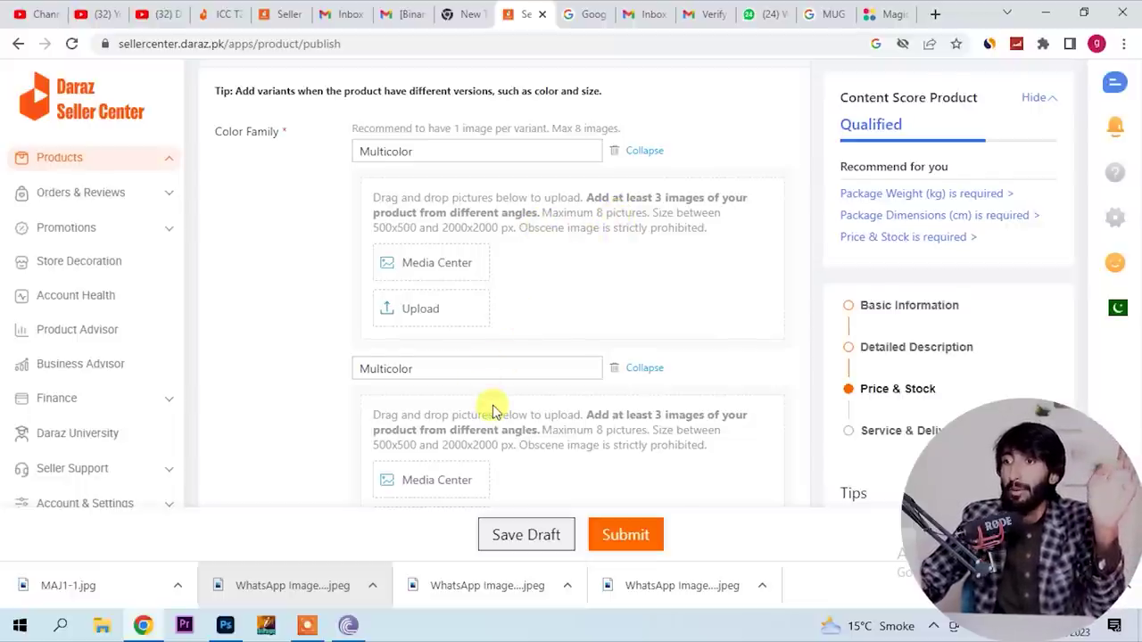
scroll(492, 410, "down", 2)
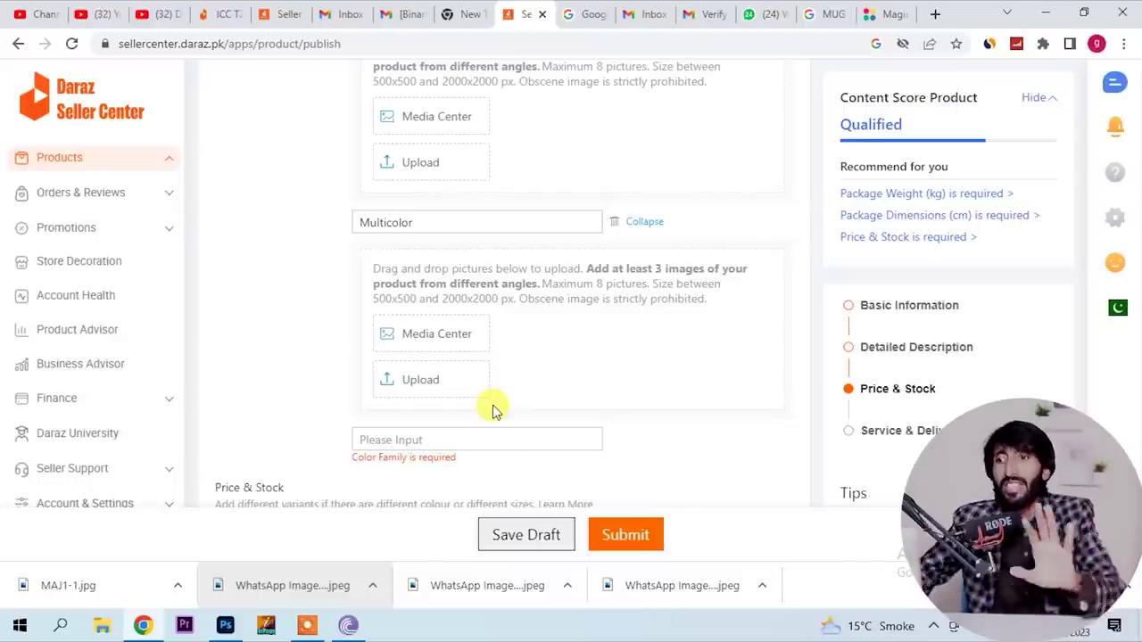
scroll(489, 406, "down", 2)
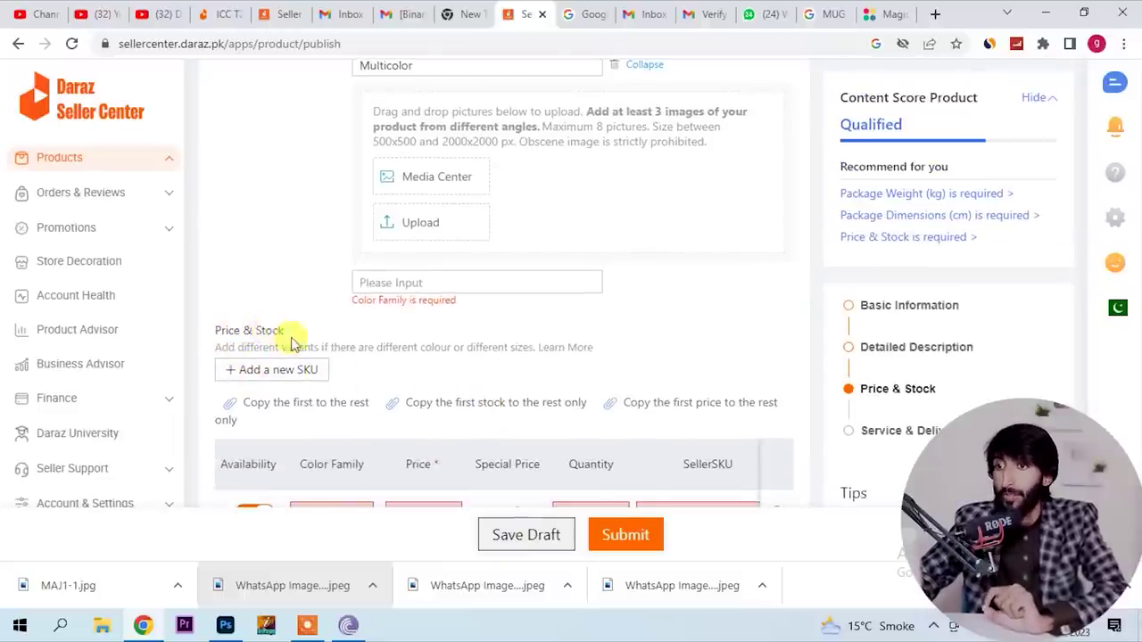
scroll(357, 366, "down", 1)
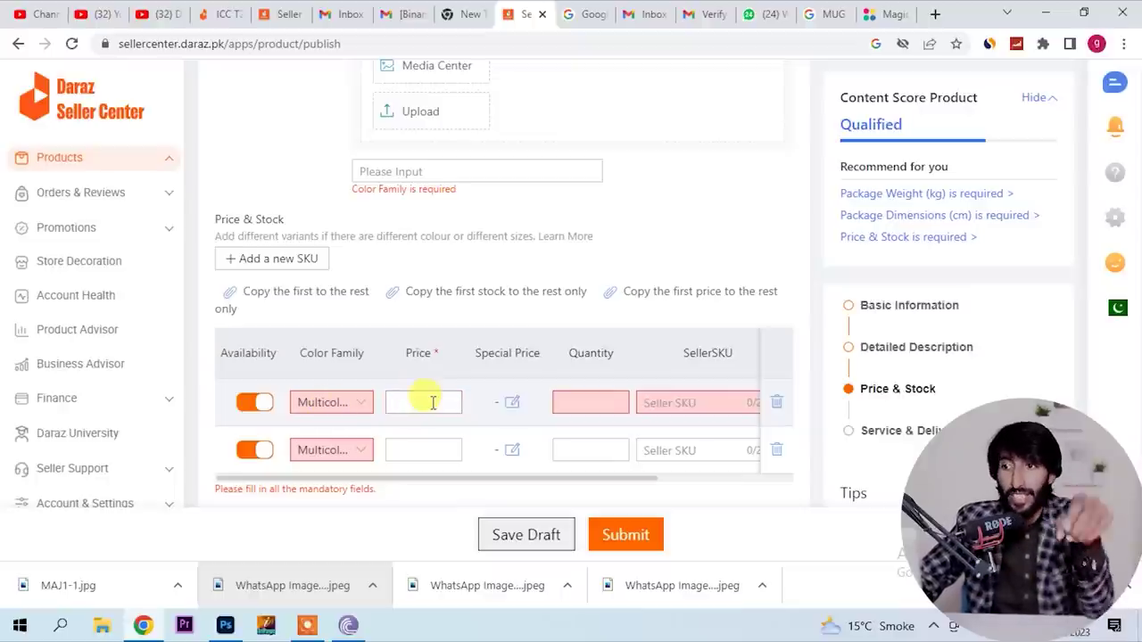
- Give the first Multicolor variant quantity 10 and price 1000, and make the second unavailable
left_click(581, 402)
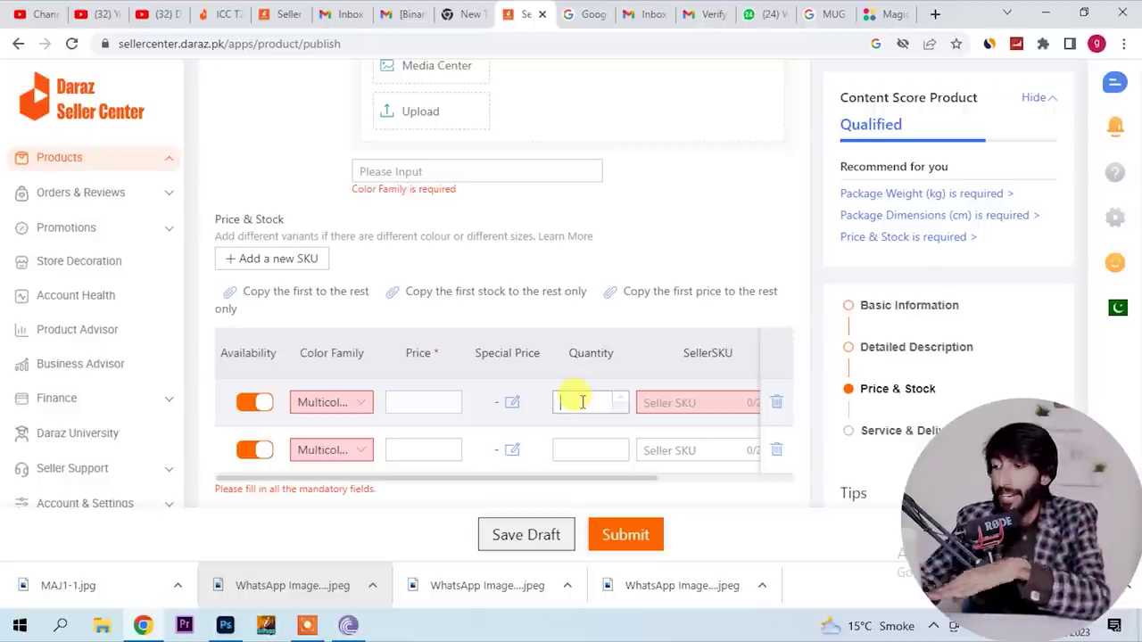
type("10")
left_click(421, 403)
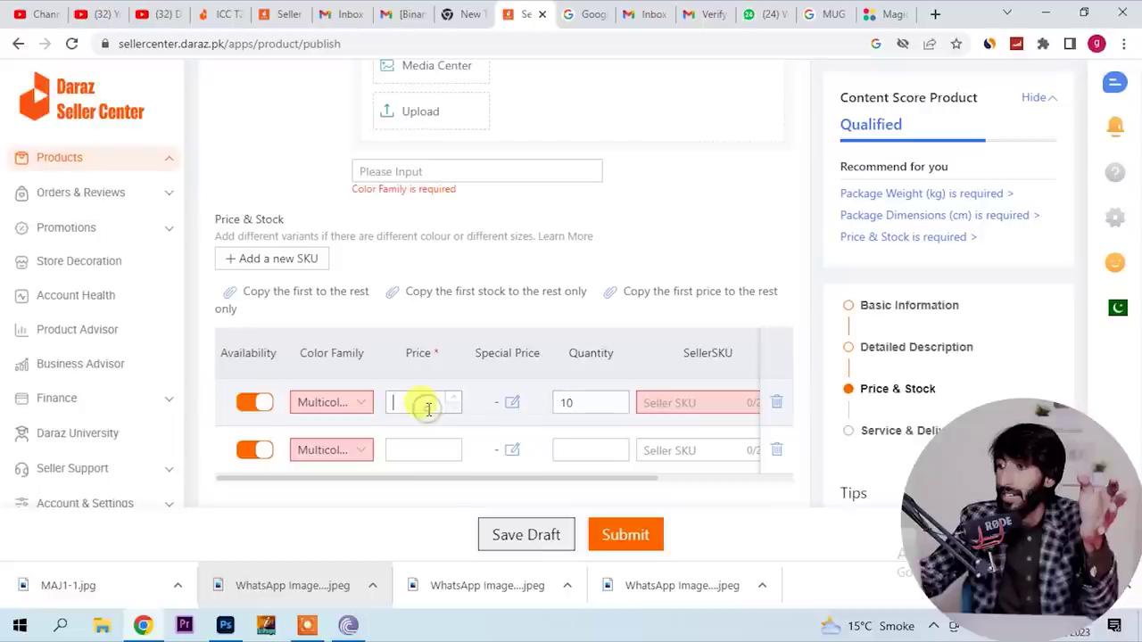
type("1000")
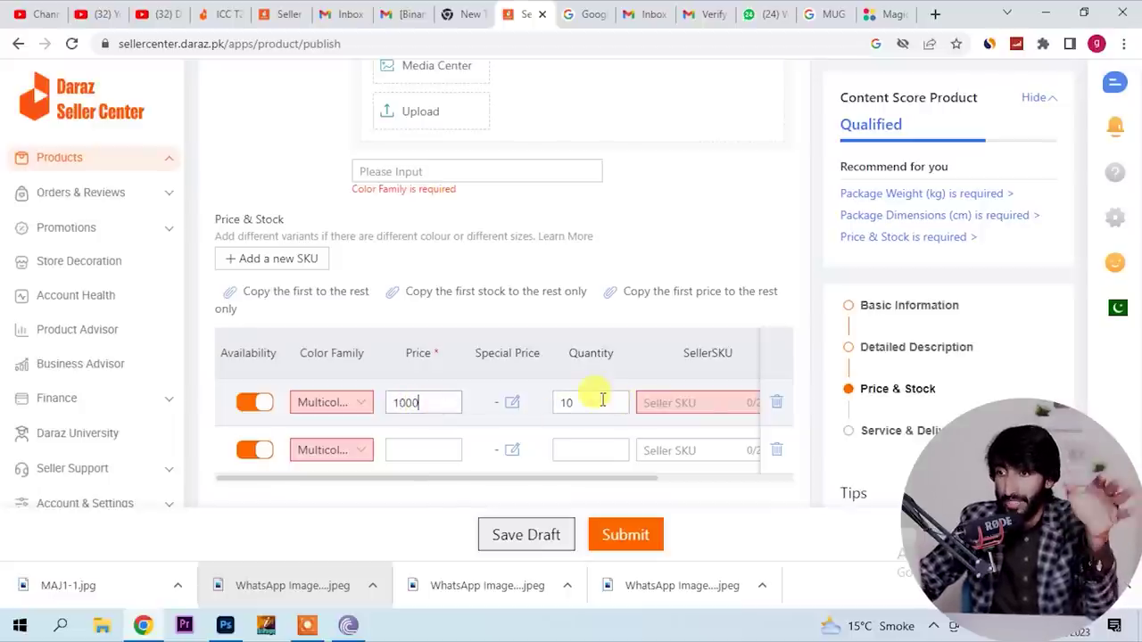
left_click(253, 453)
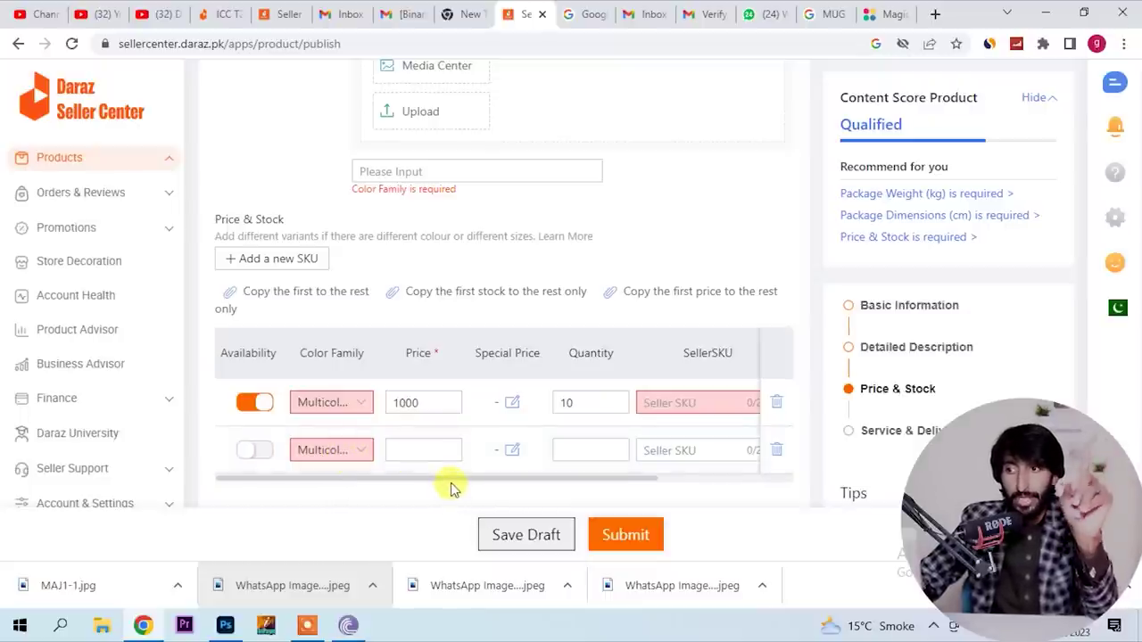
scroll(446, 473, "down", 4)
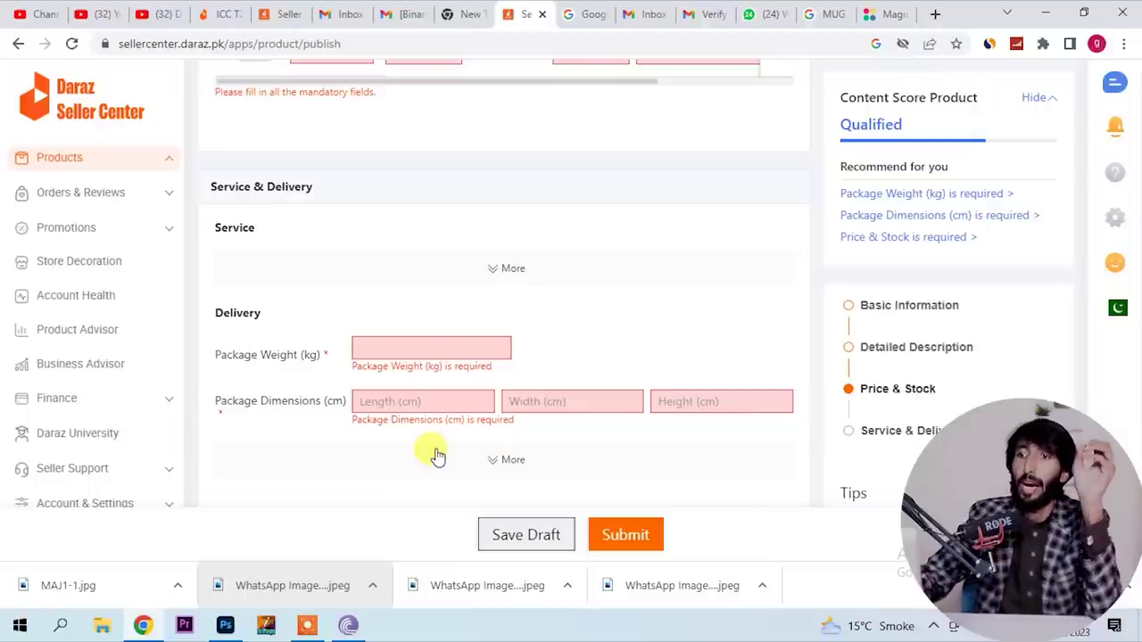
- Set package weight to 1 kg and dimensions to 30 × 15 × 15 cm
left_click(406, 346)
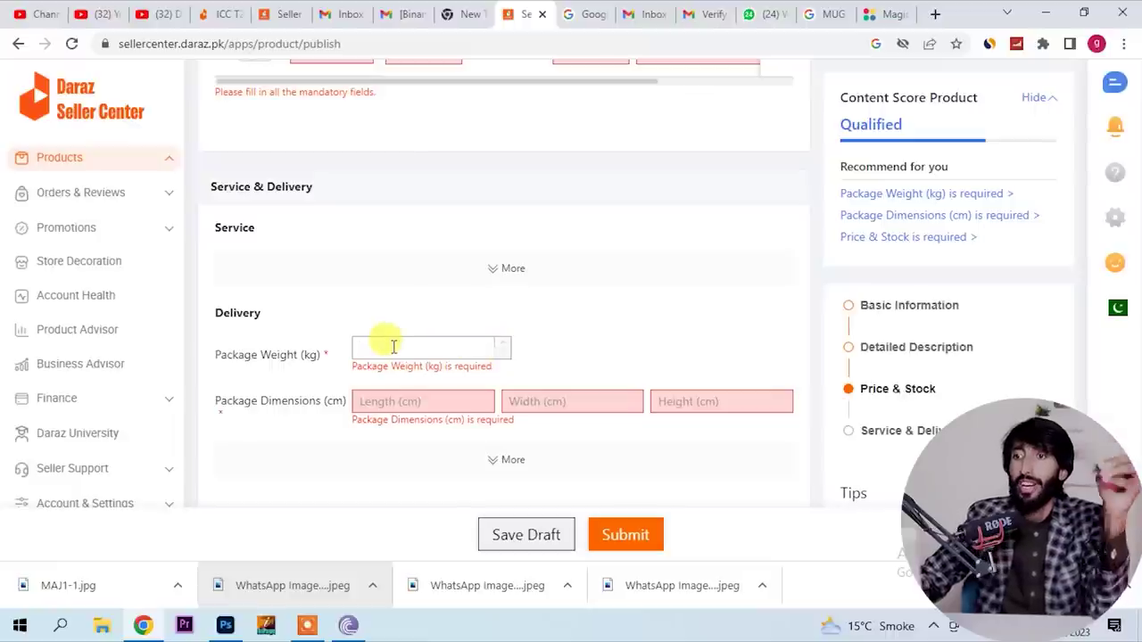
type("00")
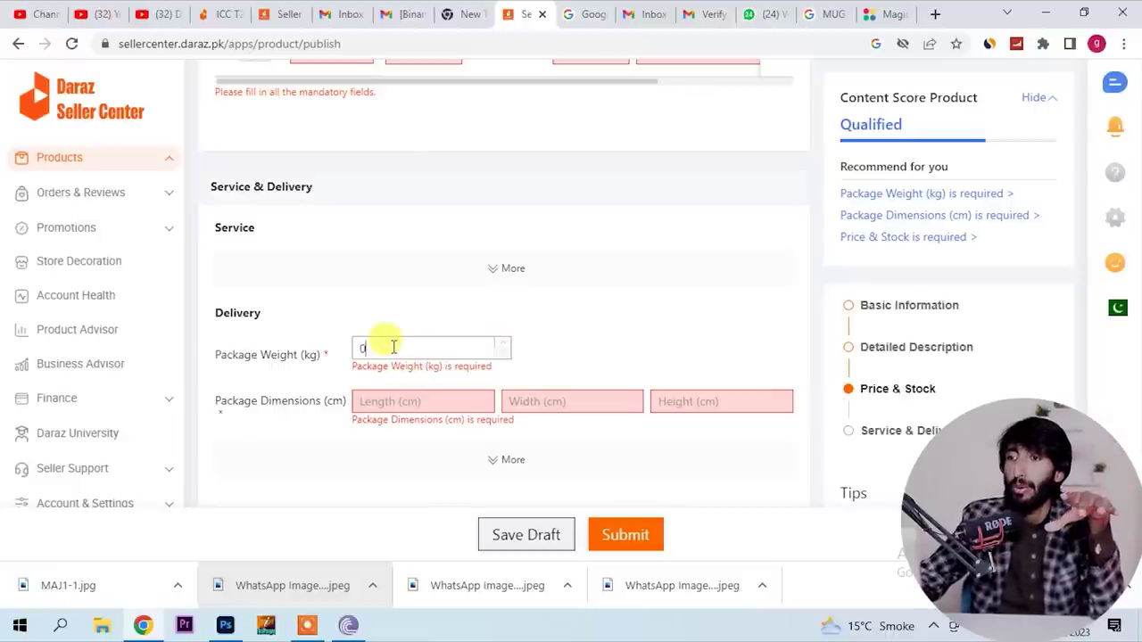
key("BackSpace")
key("BackSpace")
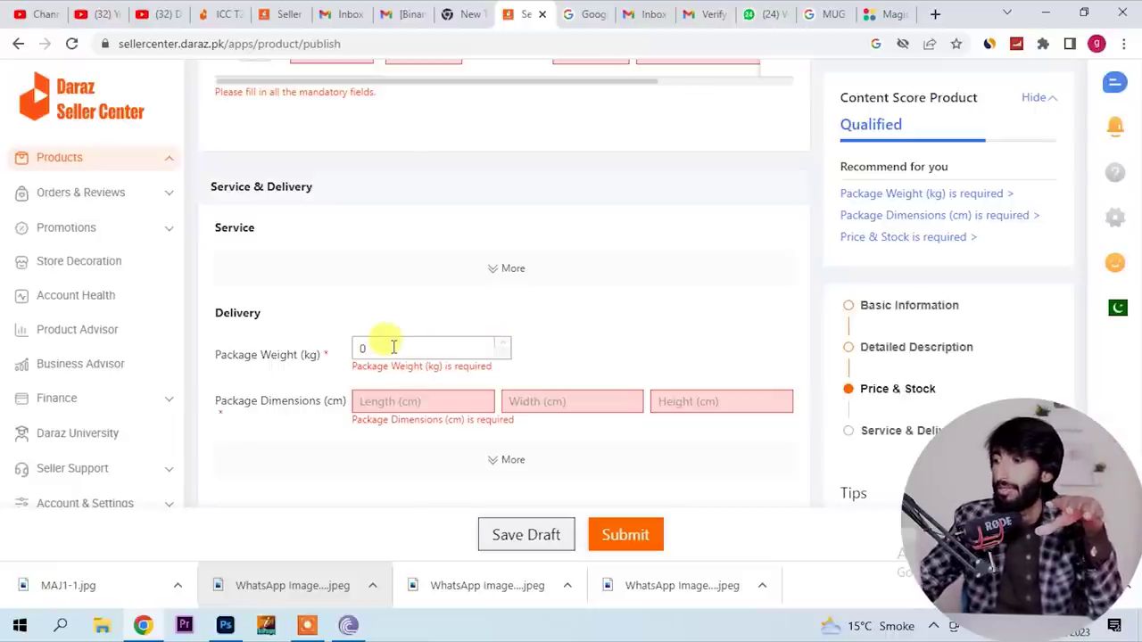
type("1")
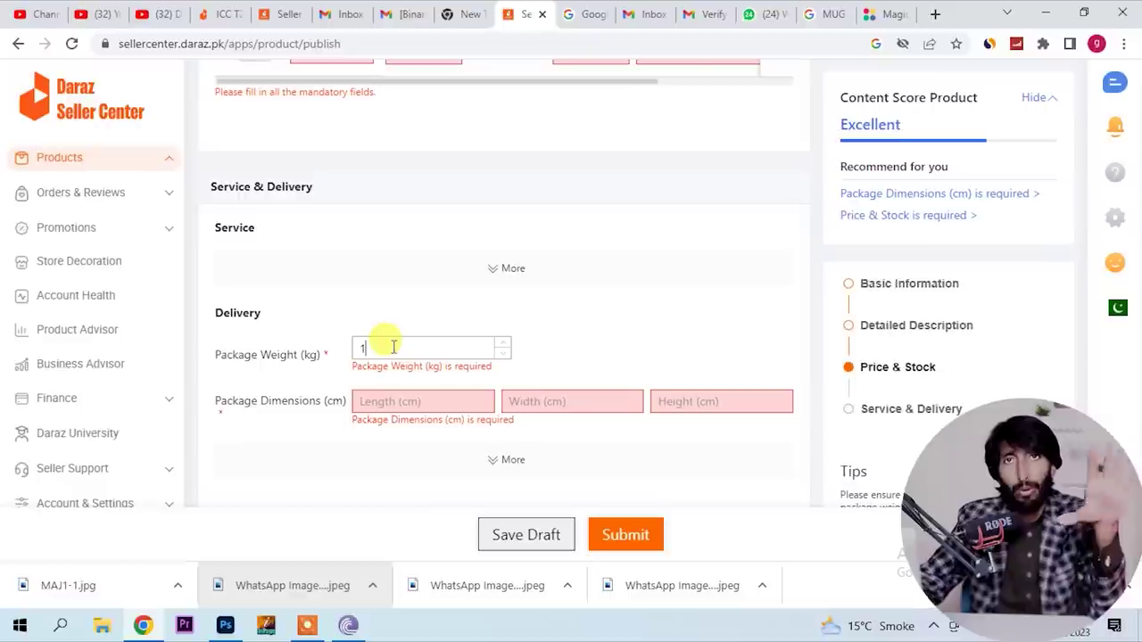
left_click(415, 401)
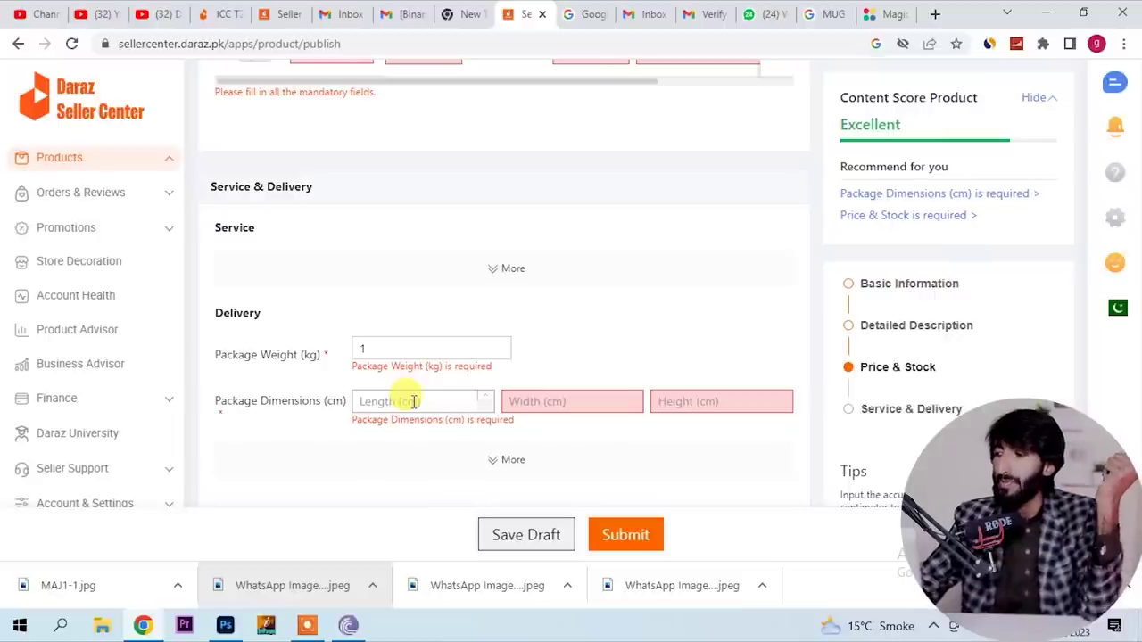
type("30")
left_click(567, 402)
type("15")
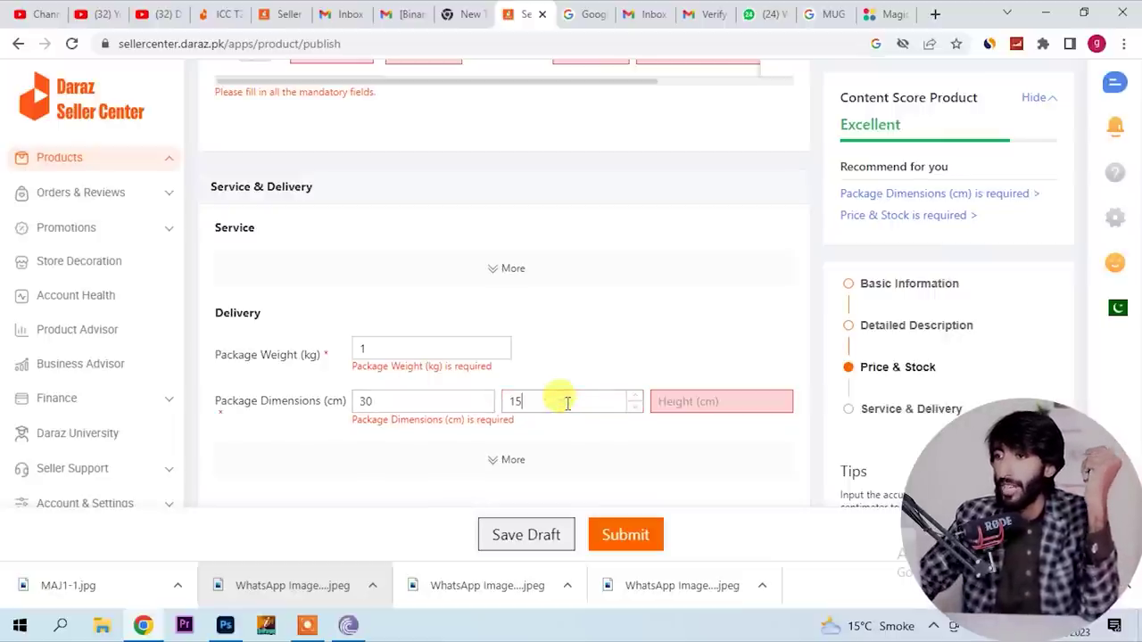
left_click(716, 402)
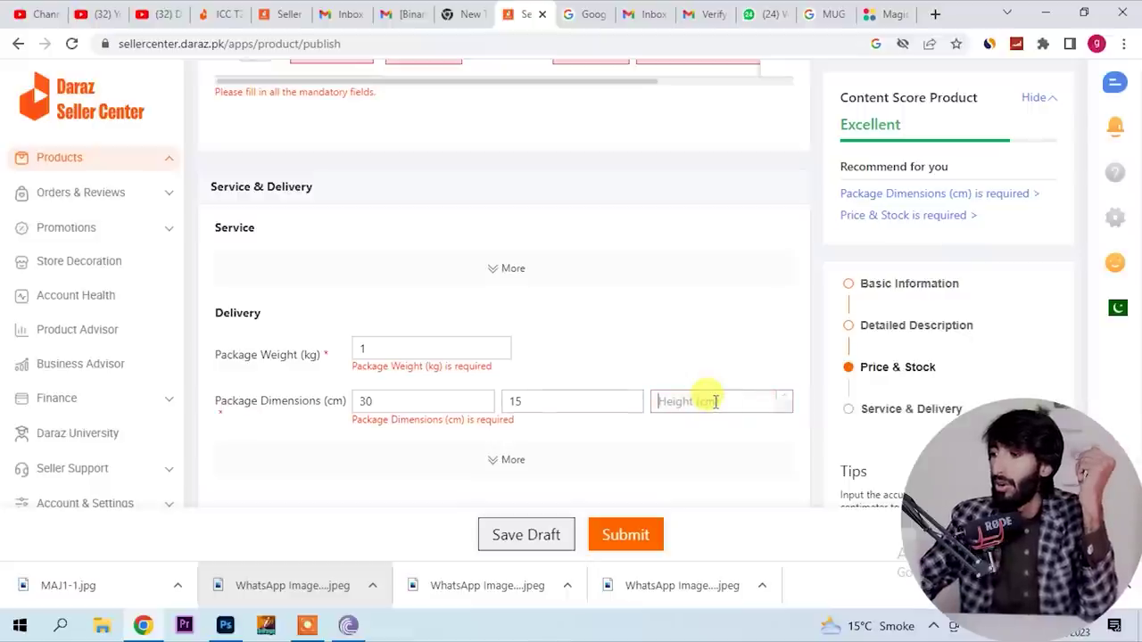
type("15")
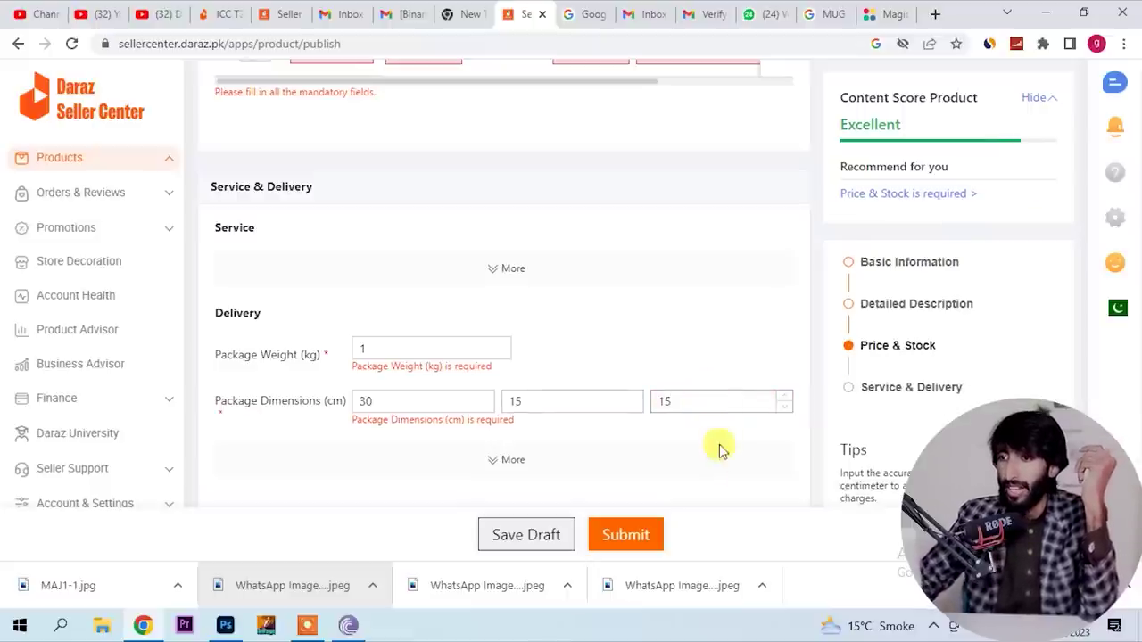
- Declare Dangerous Goods as None and submit, which warns of missing mandatory fields
left_click(661, 457)
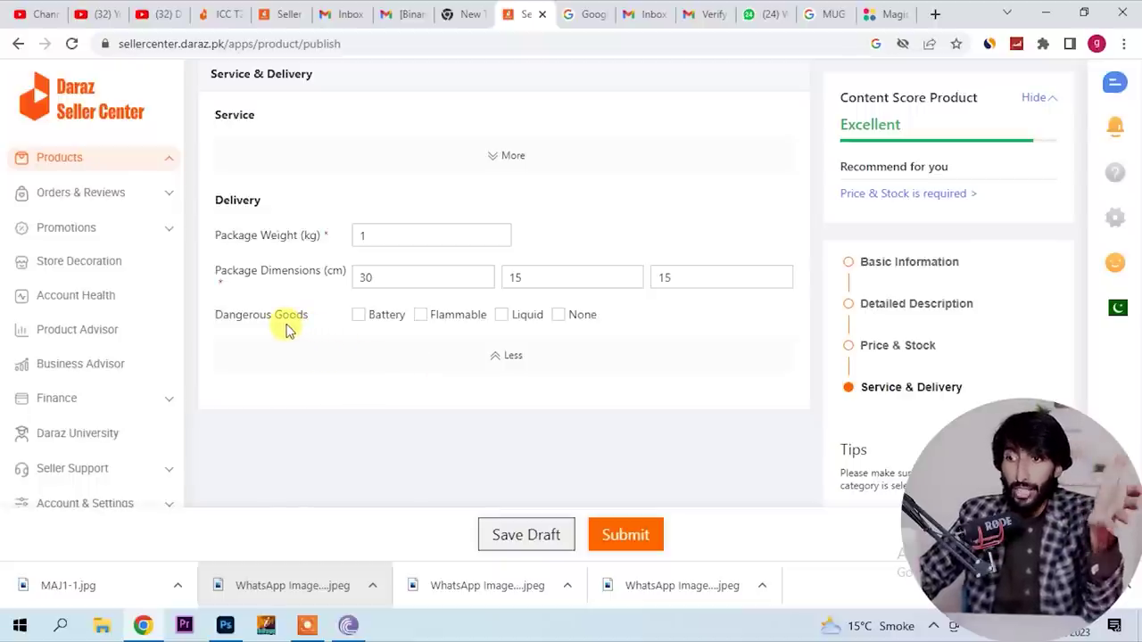
left_click(559, 317)
left_click(623, 537)
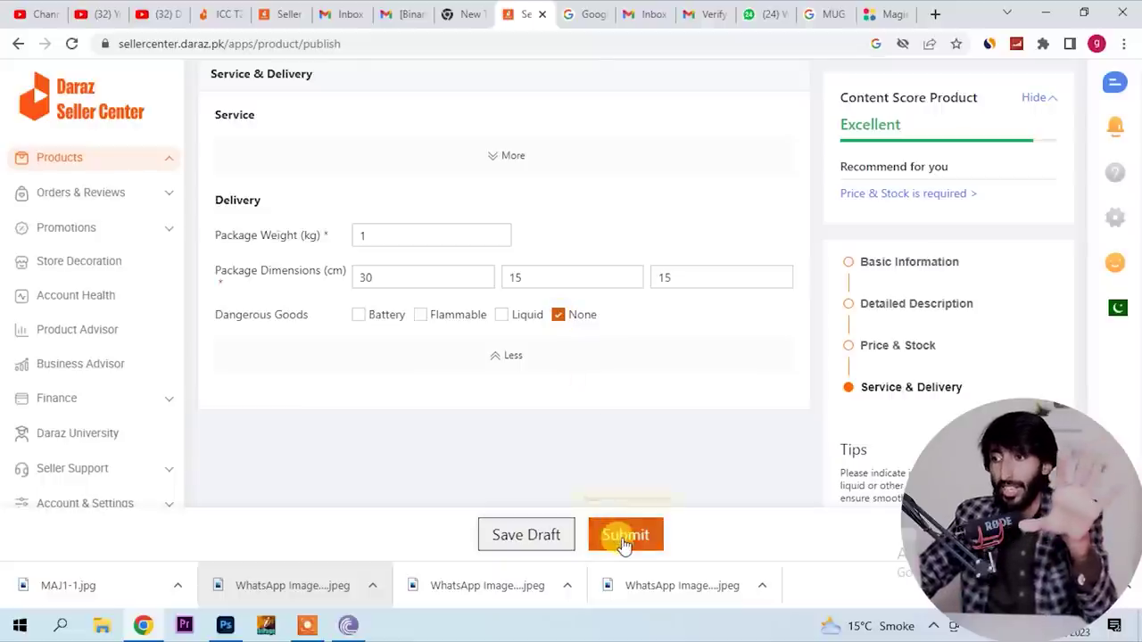
left_click(625, 541)
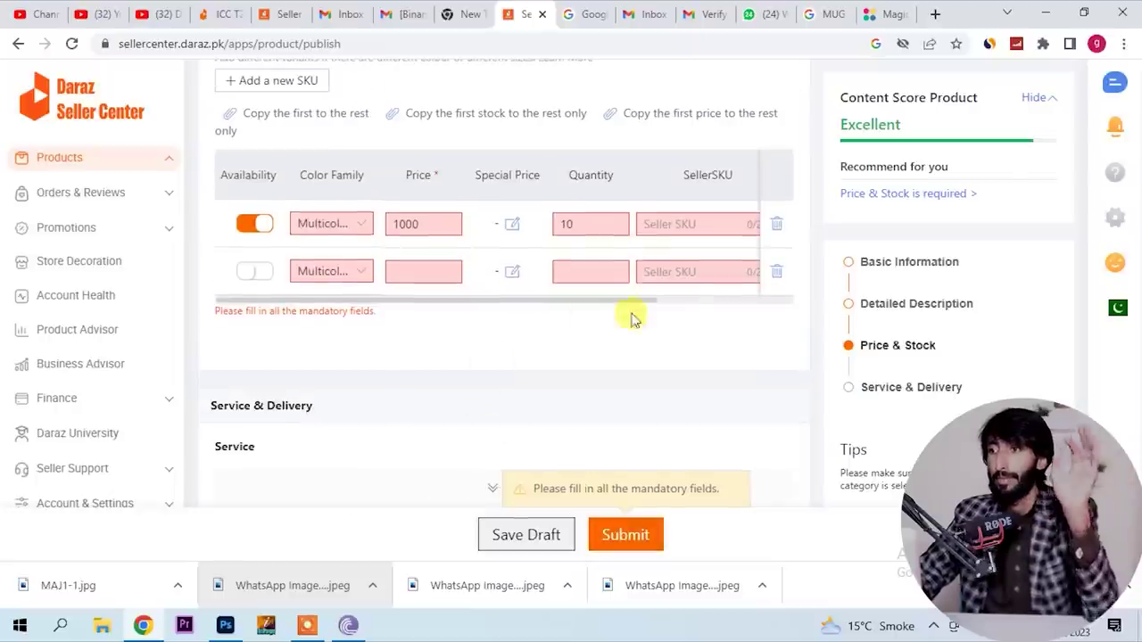
- Enter Seller SKU 10 and Free Items 0 for the first variant, then resubmit
scroll(630, 303, "right", 2)
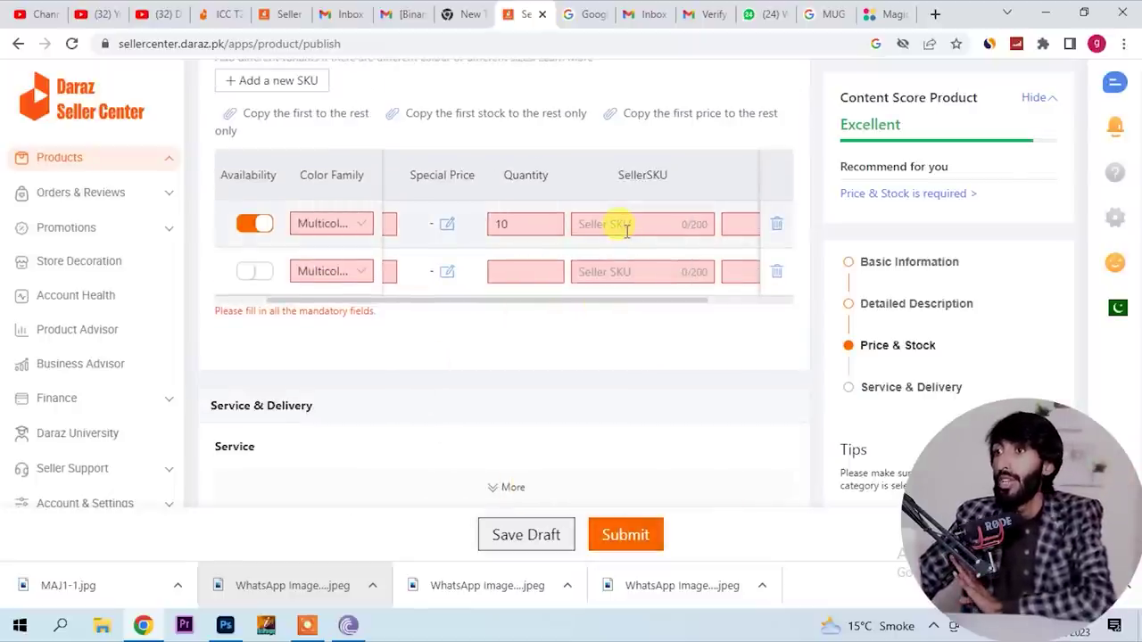
left_click(627, 230)
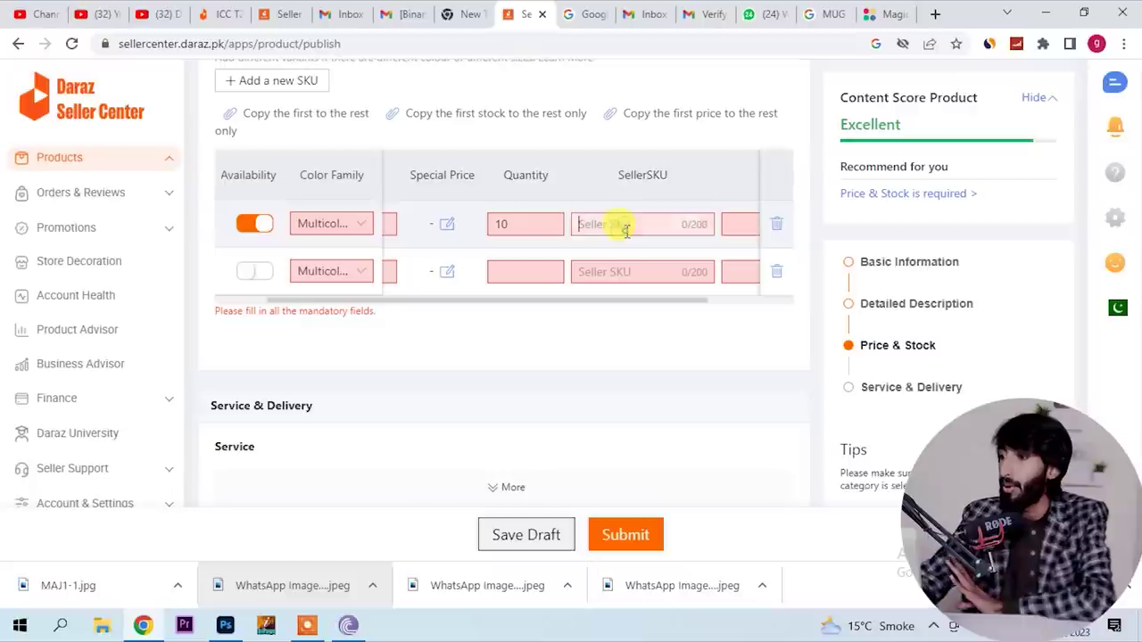
type("10")
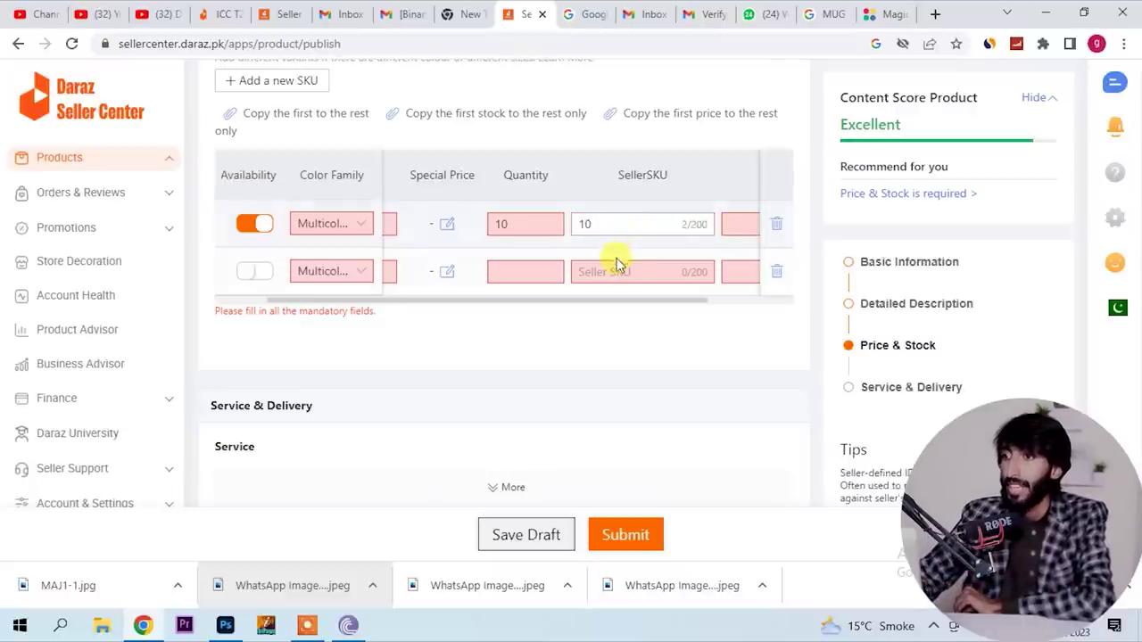
left_click(614, 271)
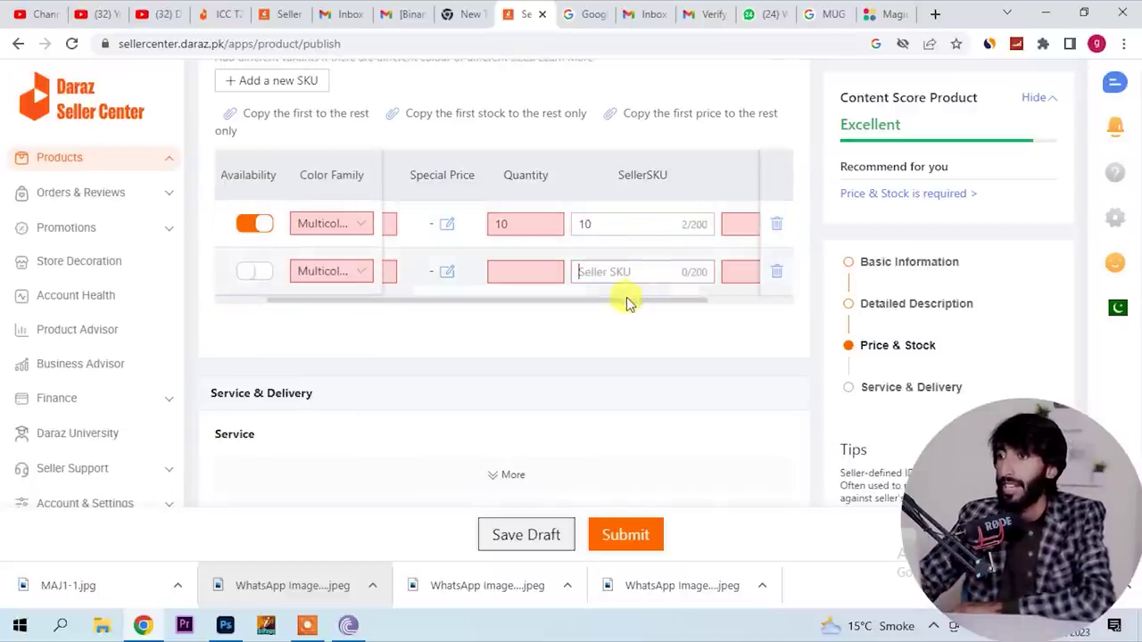
left_click_drag(622, 300, 723, 310)
left_click(653, 229)
type("0")
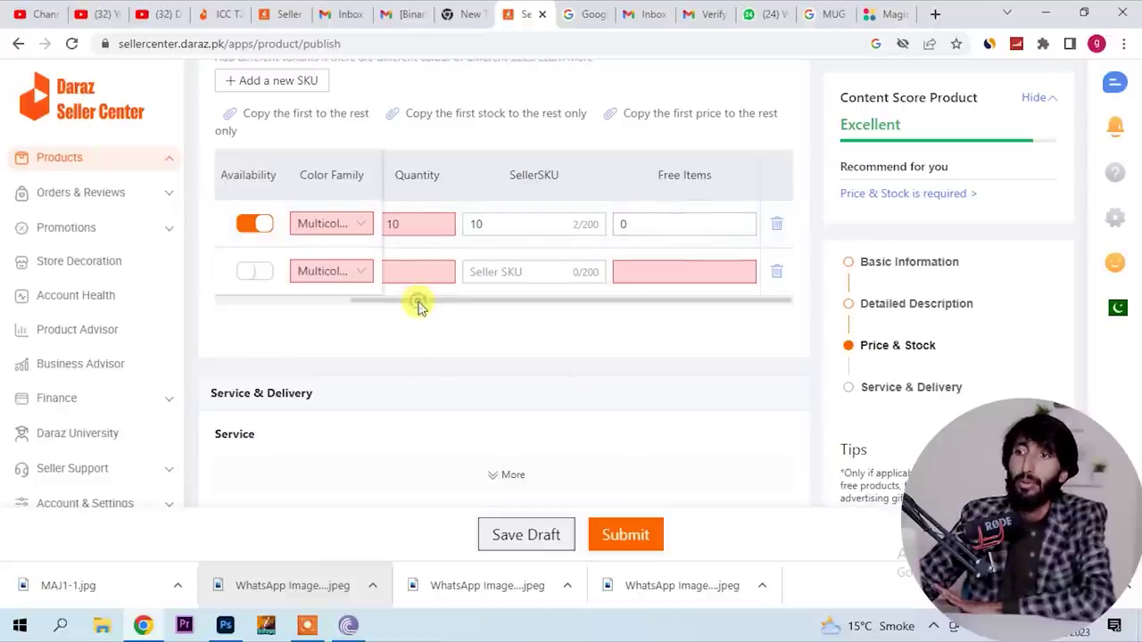
left_click_drag(416, 301, 265, 301)
scroll(730, 522, "down", 4)
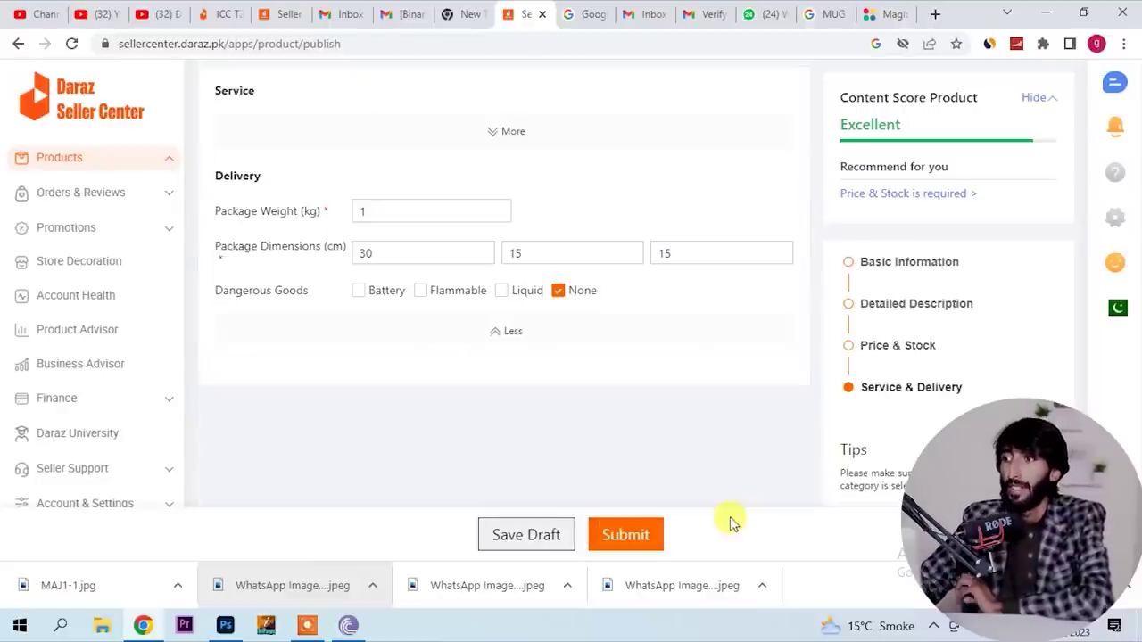
left_click(641, 536)
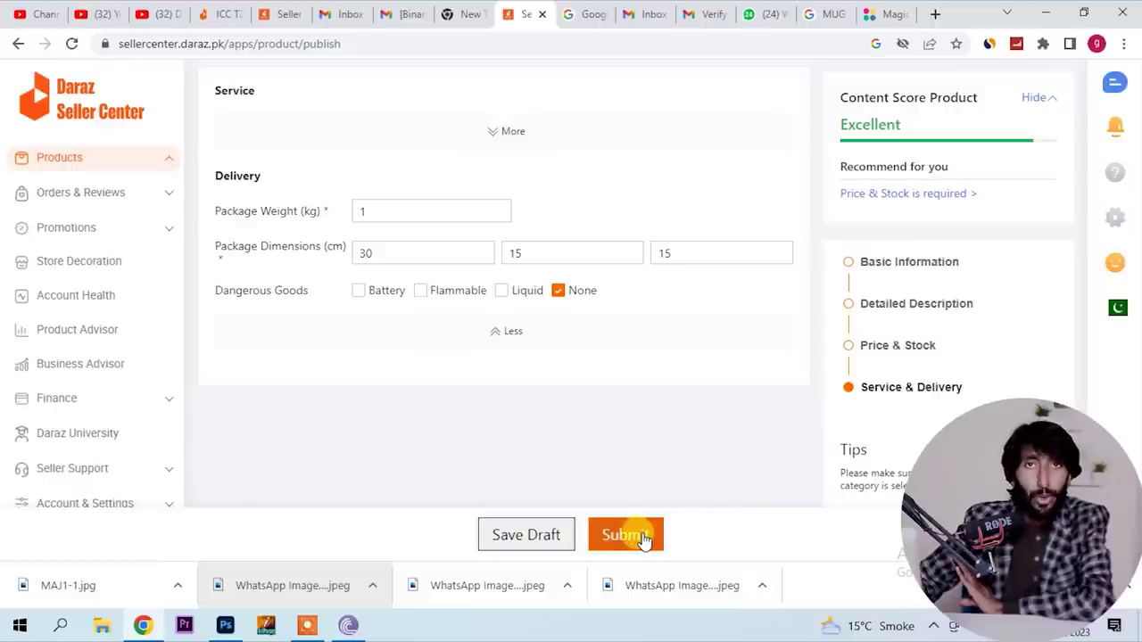